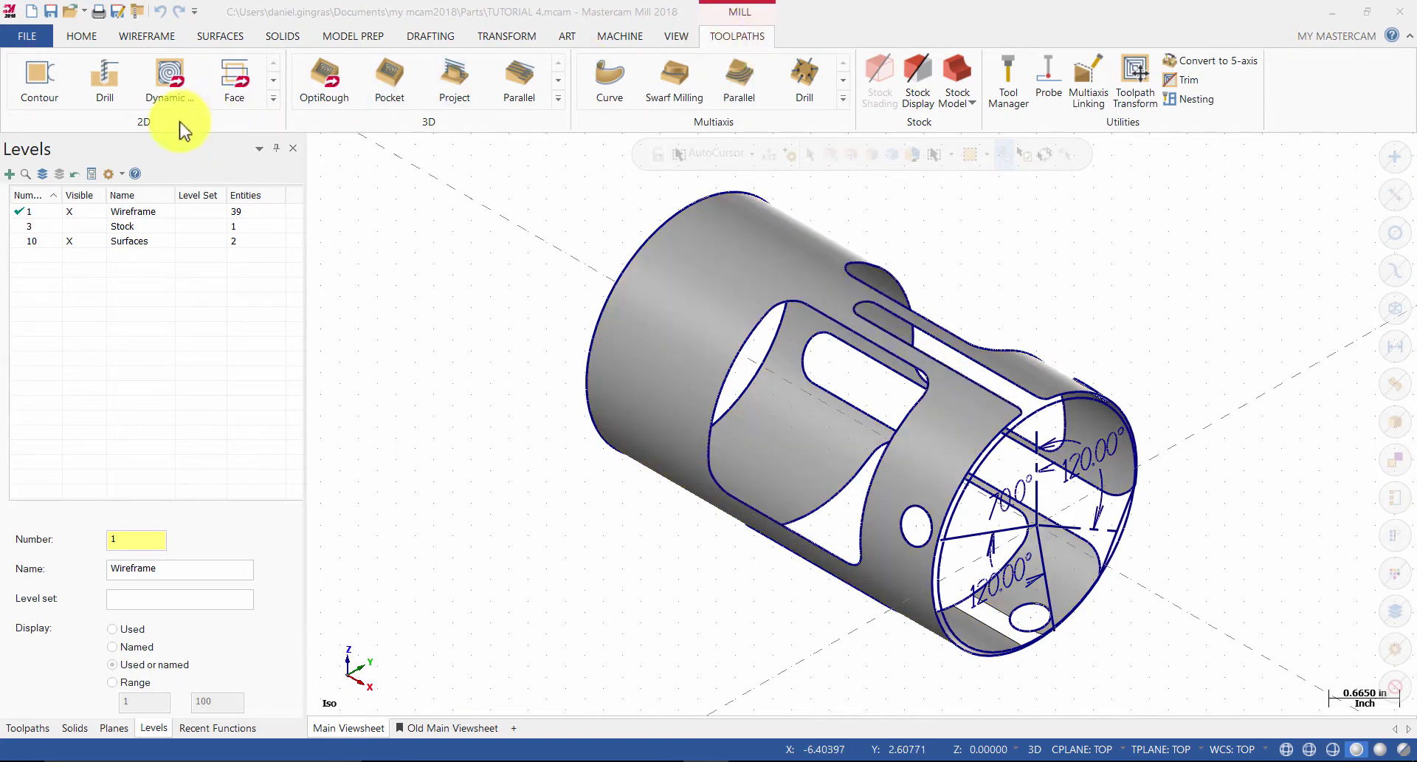
Step: Start a contour toolpath and chain the first cutout outline on the cylinder
left_click(49, 92)
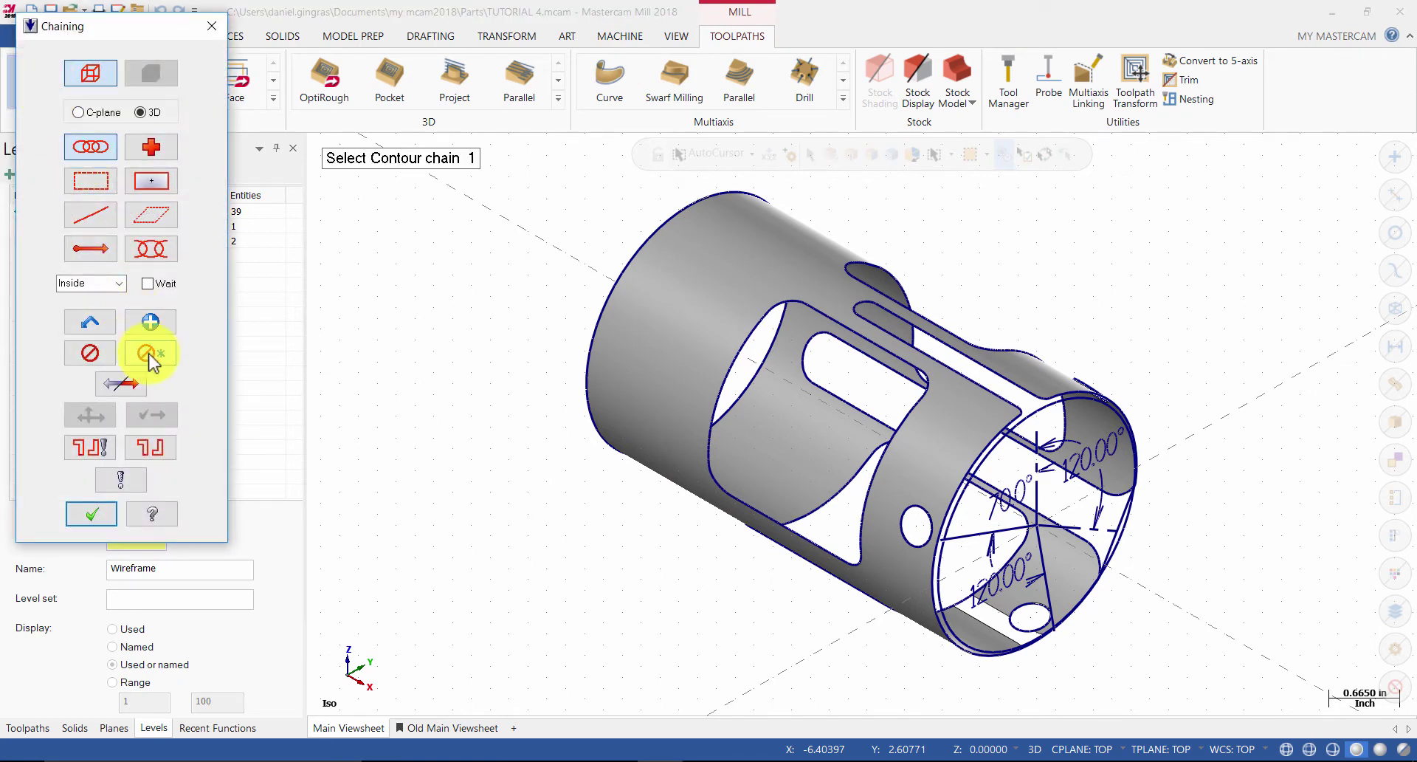
middle_click_drag(389, 373, 487, 414)
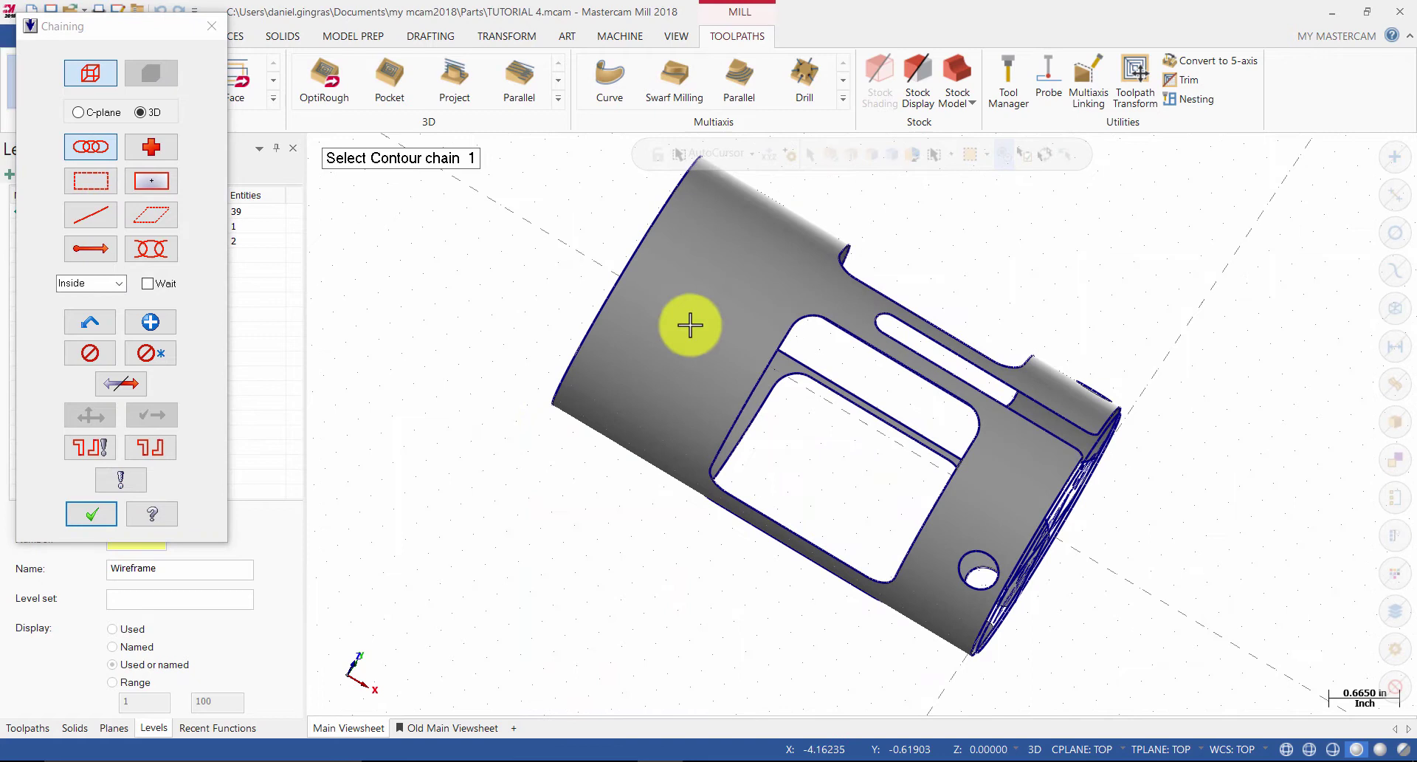
left_click(789, 327)
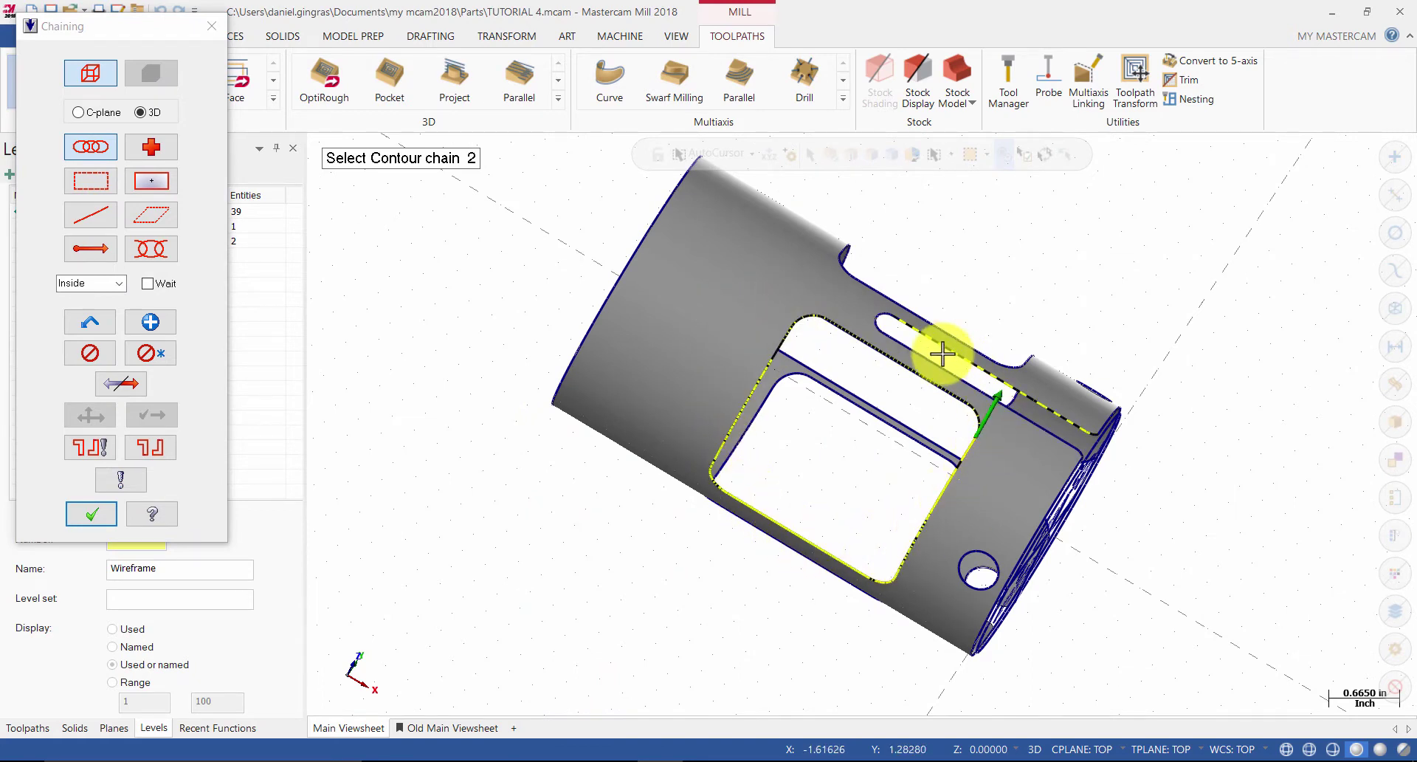
Step: Chain the slot cutout with its direction reversed, then chain the third cutout
middle_click_drag(919, 325, 778, 458)
key("Down")
key("Down")
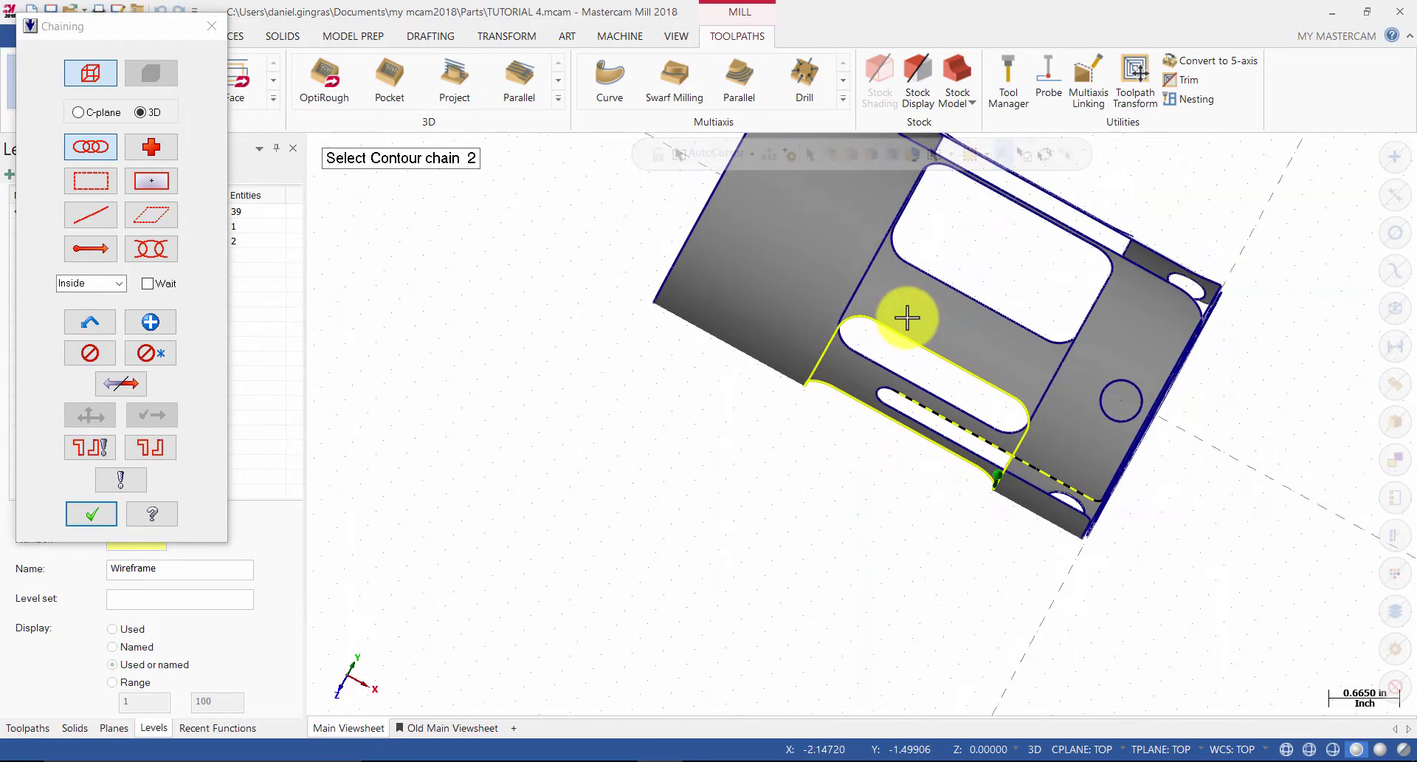
middle_click_drag(907, 317, 901, 253)
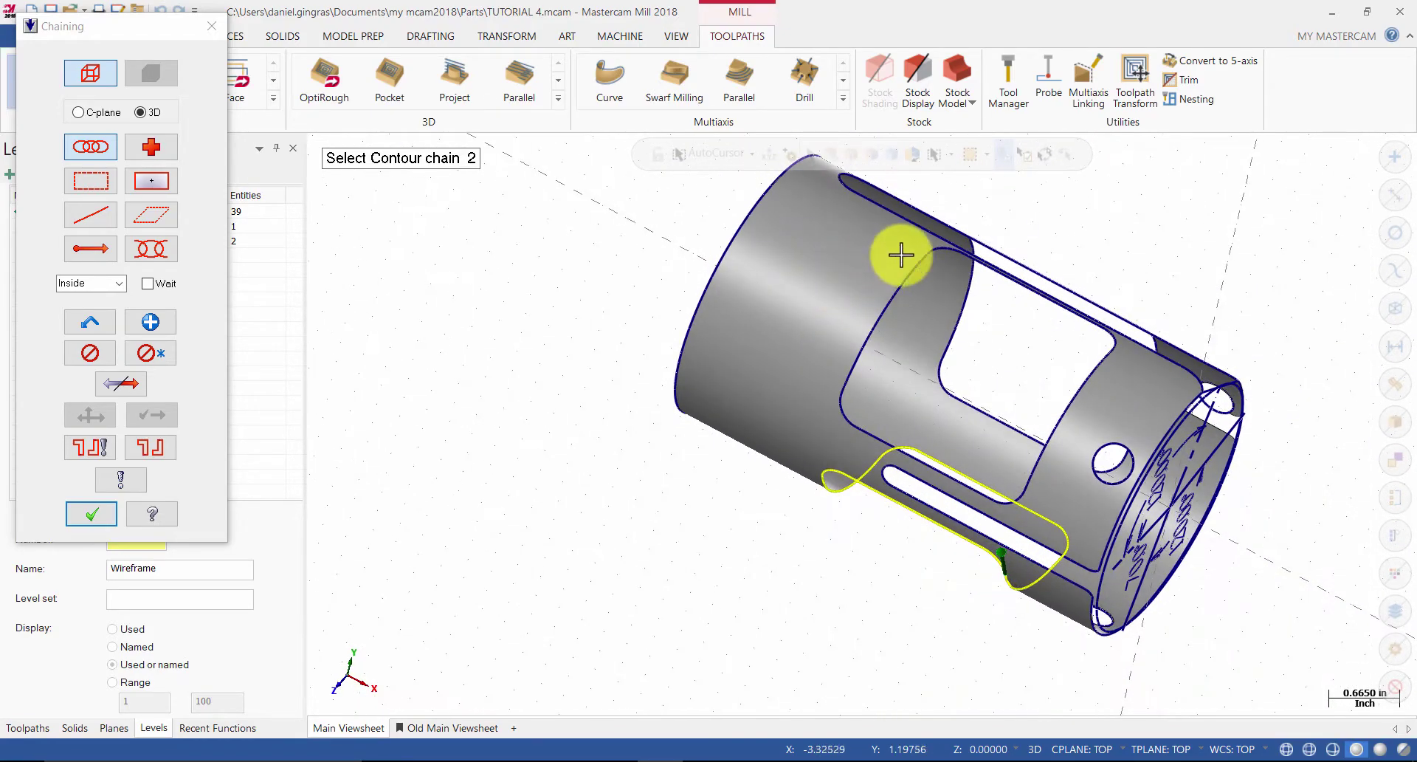
left_click(919, 257)
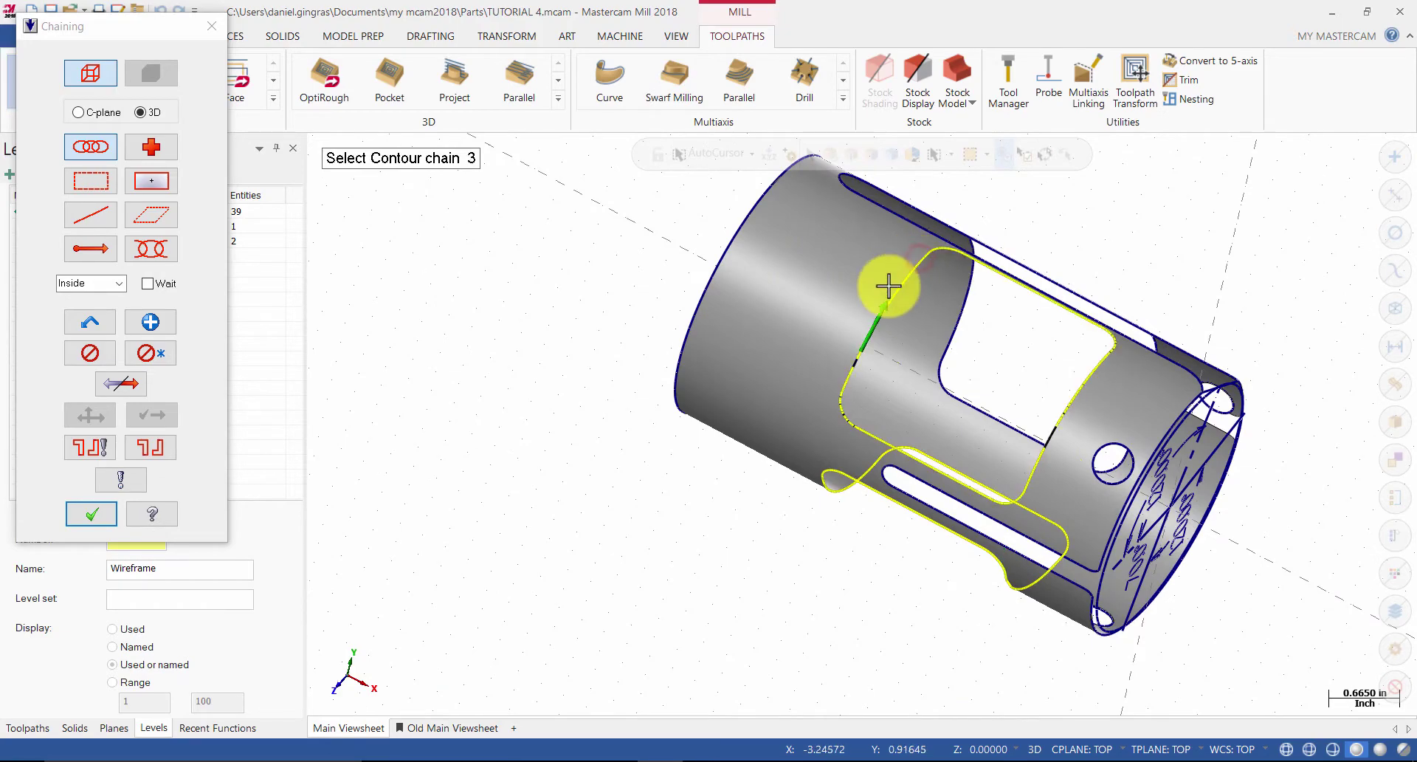
left_click(124, 390)
middle_click_drag(1030, 293, 766, 452)
left_click(887, 356)
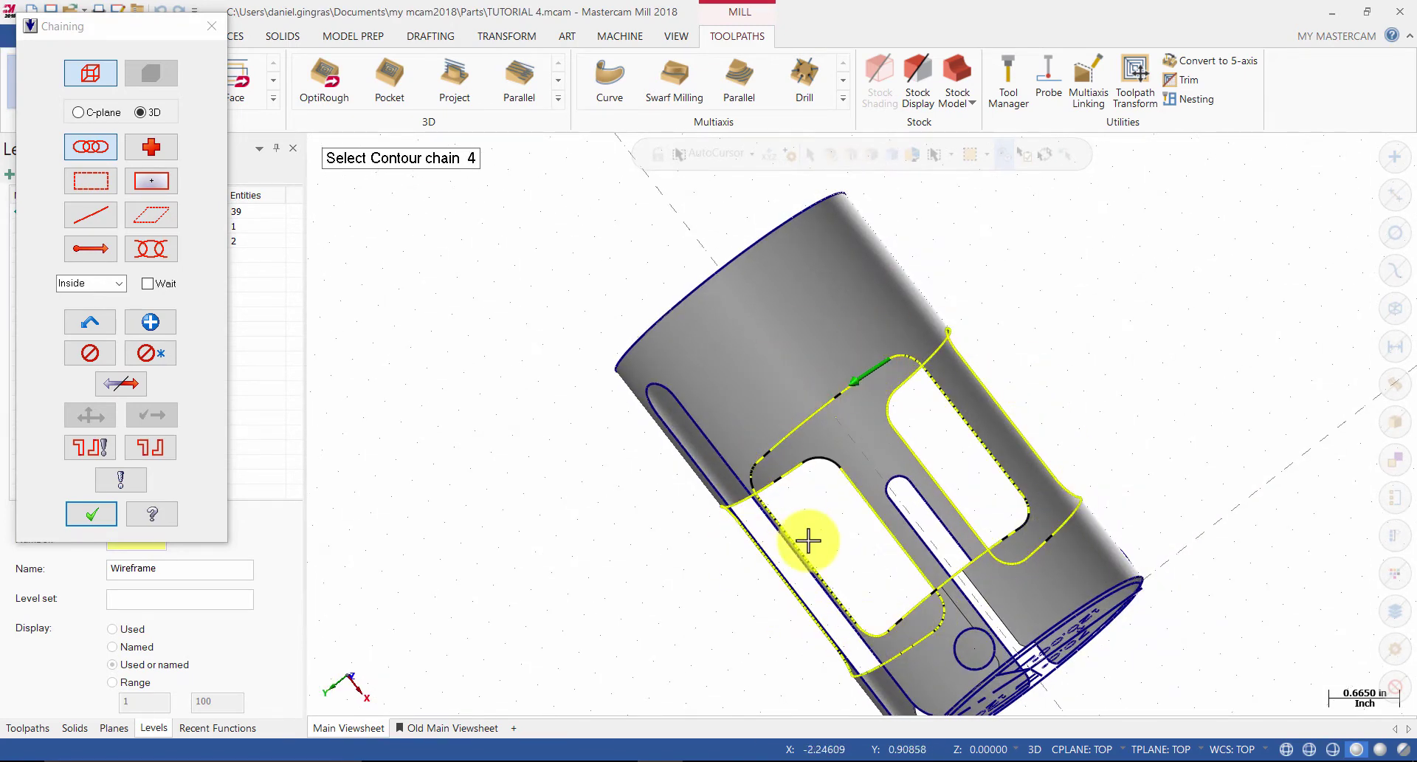
Step: Filter the tool library to 0.25-diameter flat endmills and assign the 1/4 FLAT ENDMILL
left_click(91, 514)
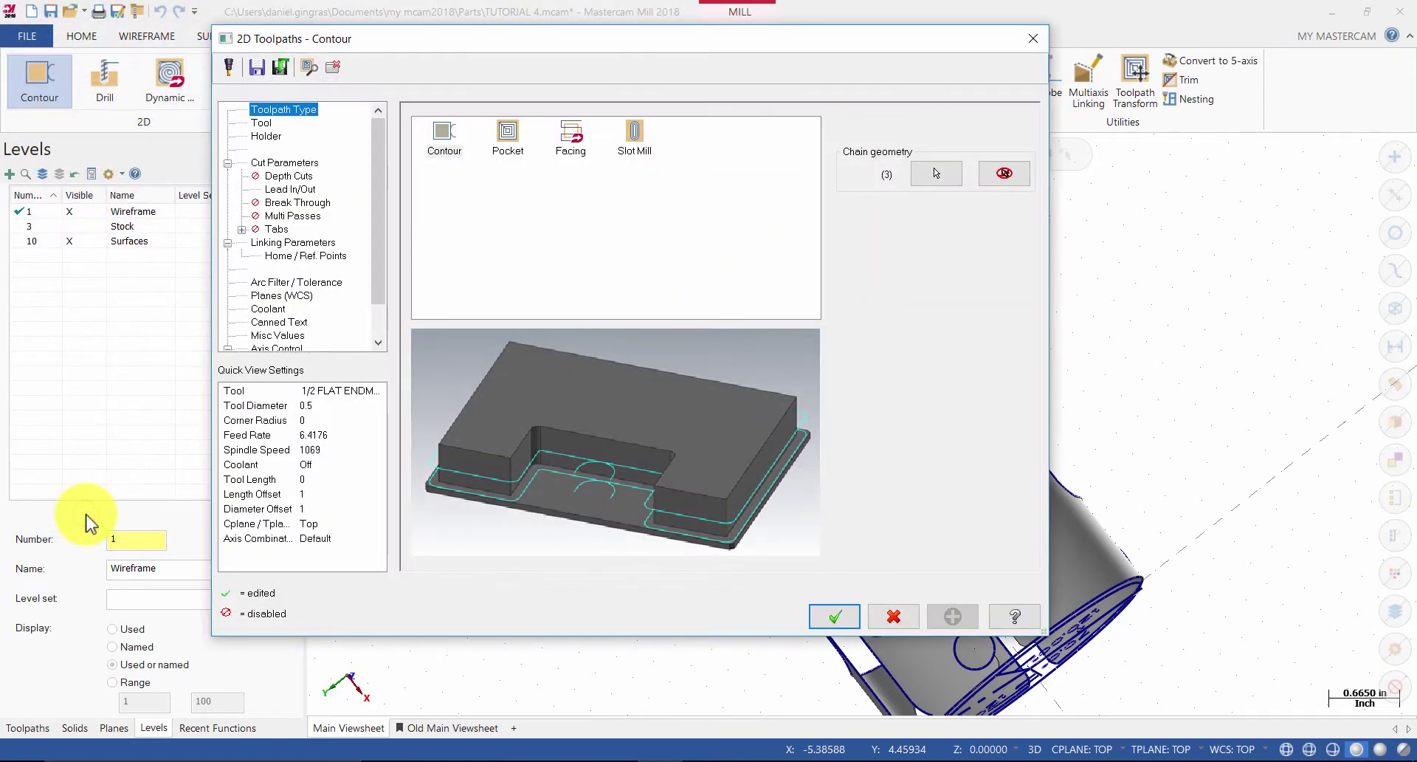
left_click(266, 123)
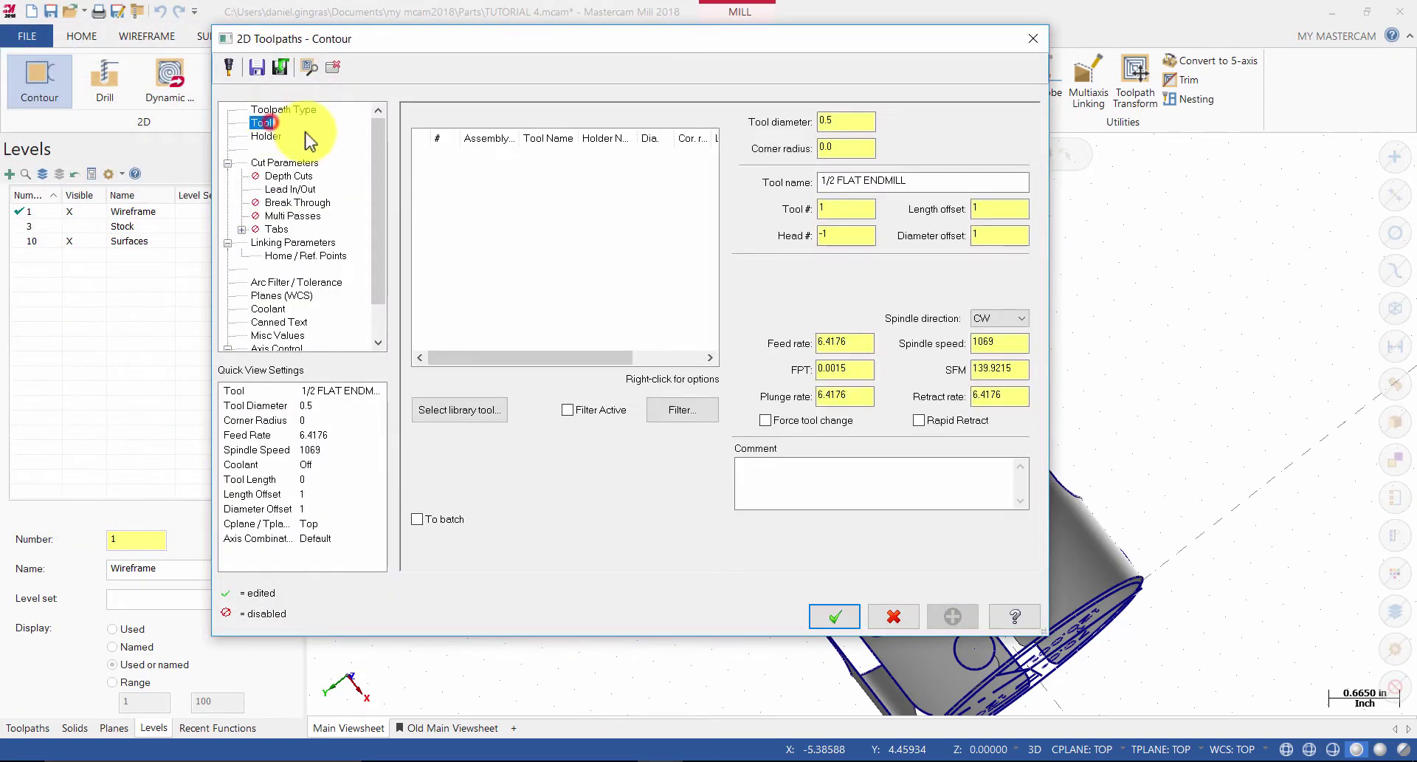
left_click(484, 411)
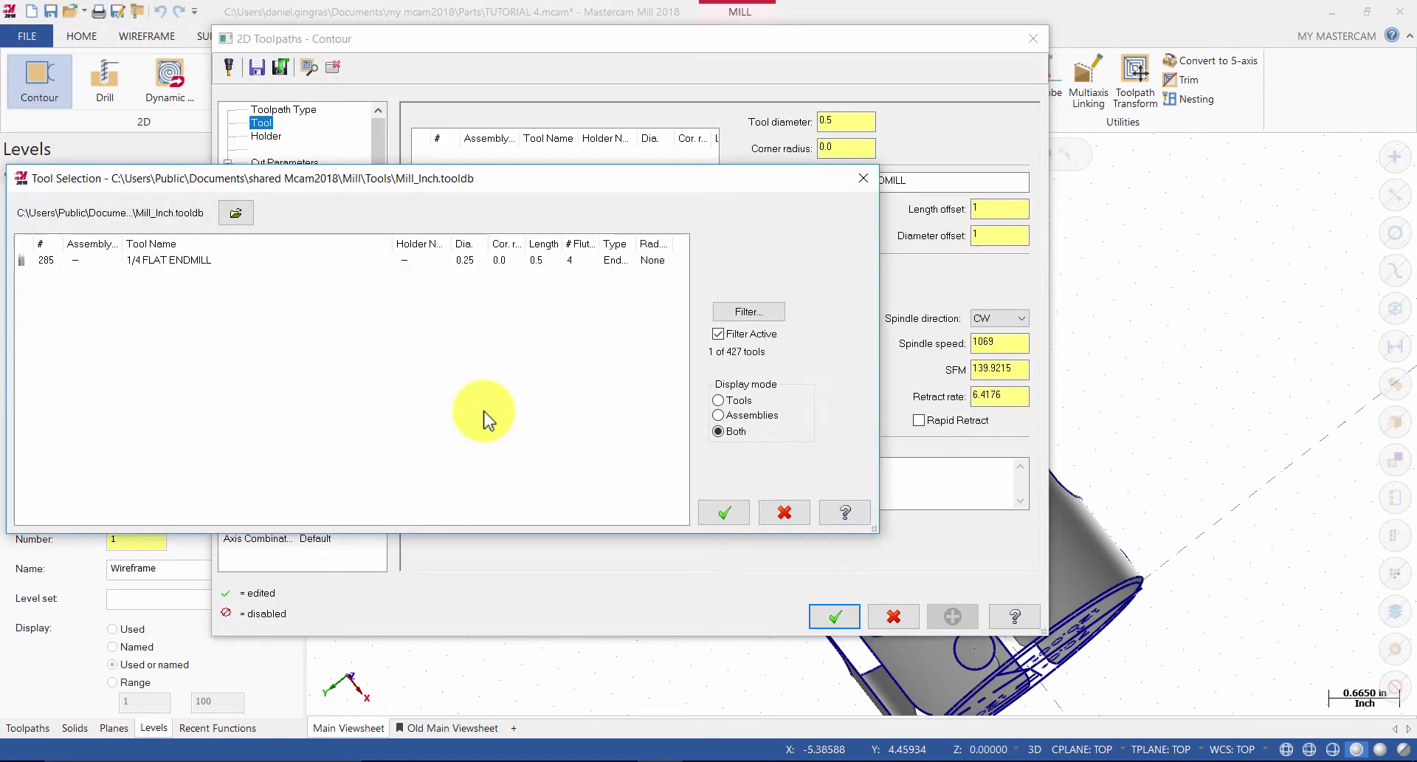
left_click(749, 312)
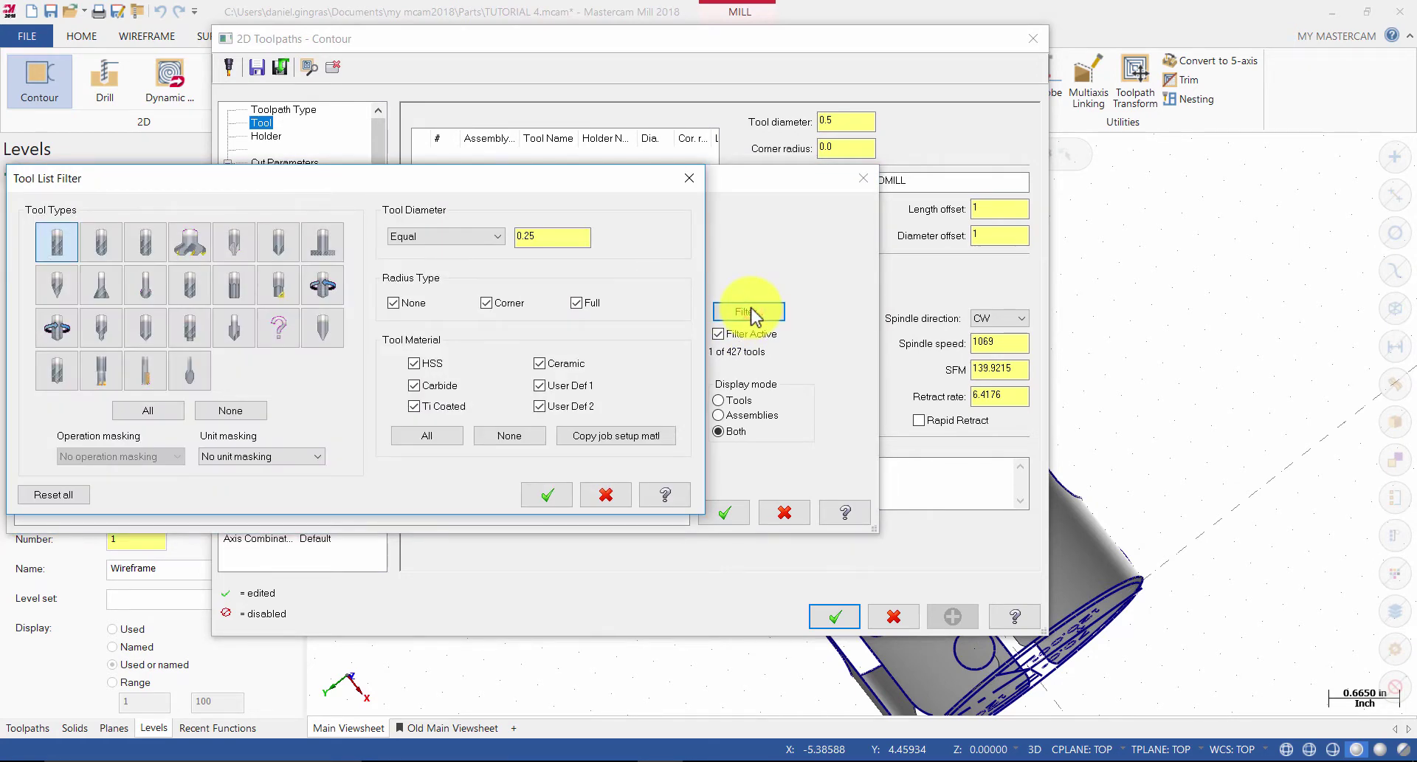
left_click(63, 243)
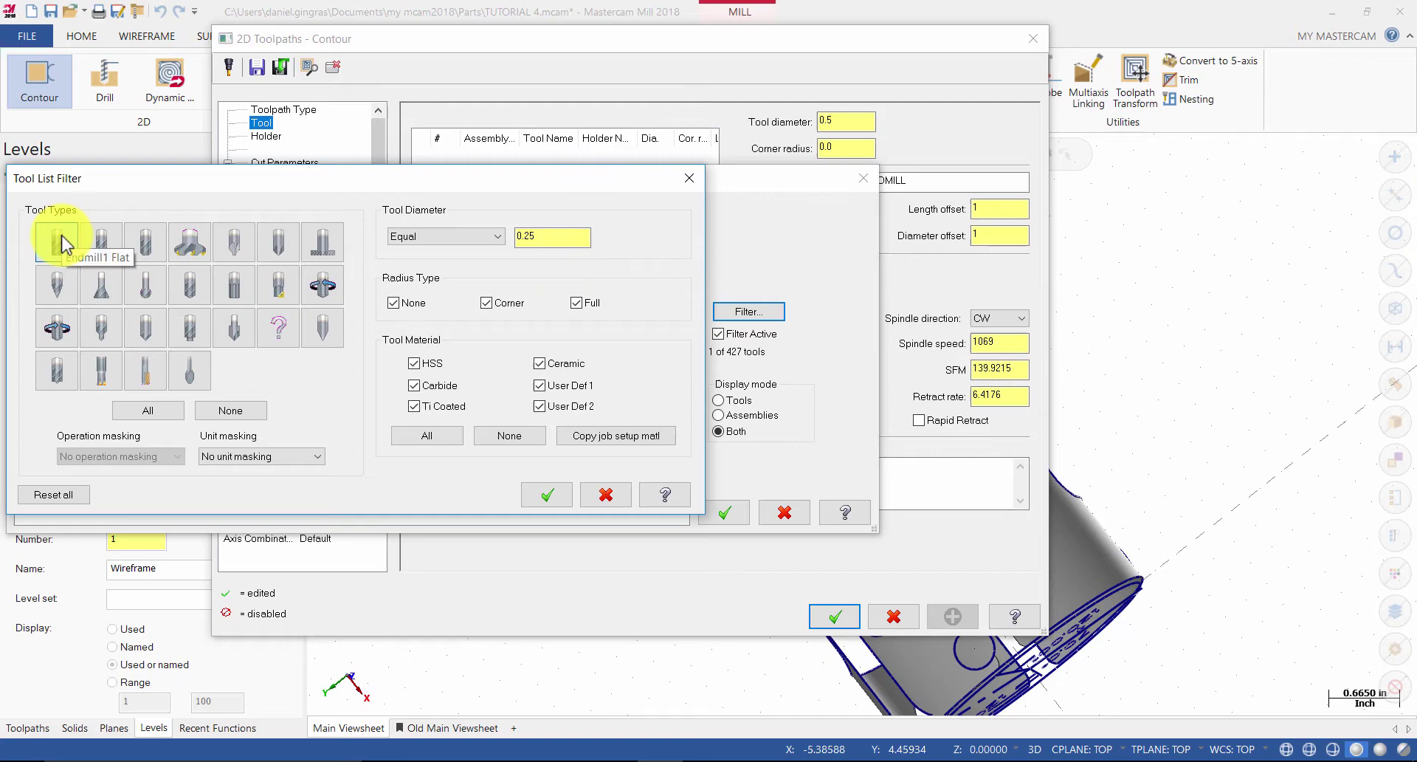
left_click(572, 244)
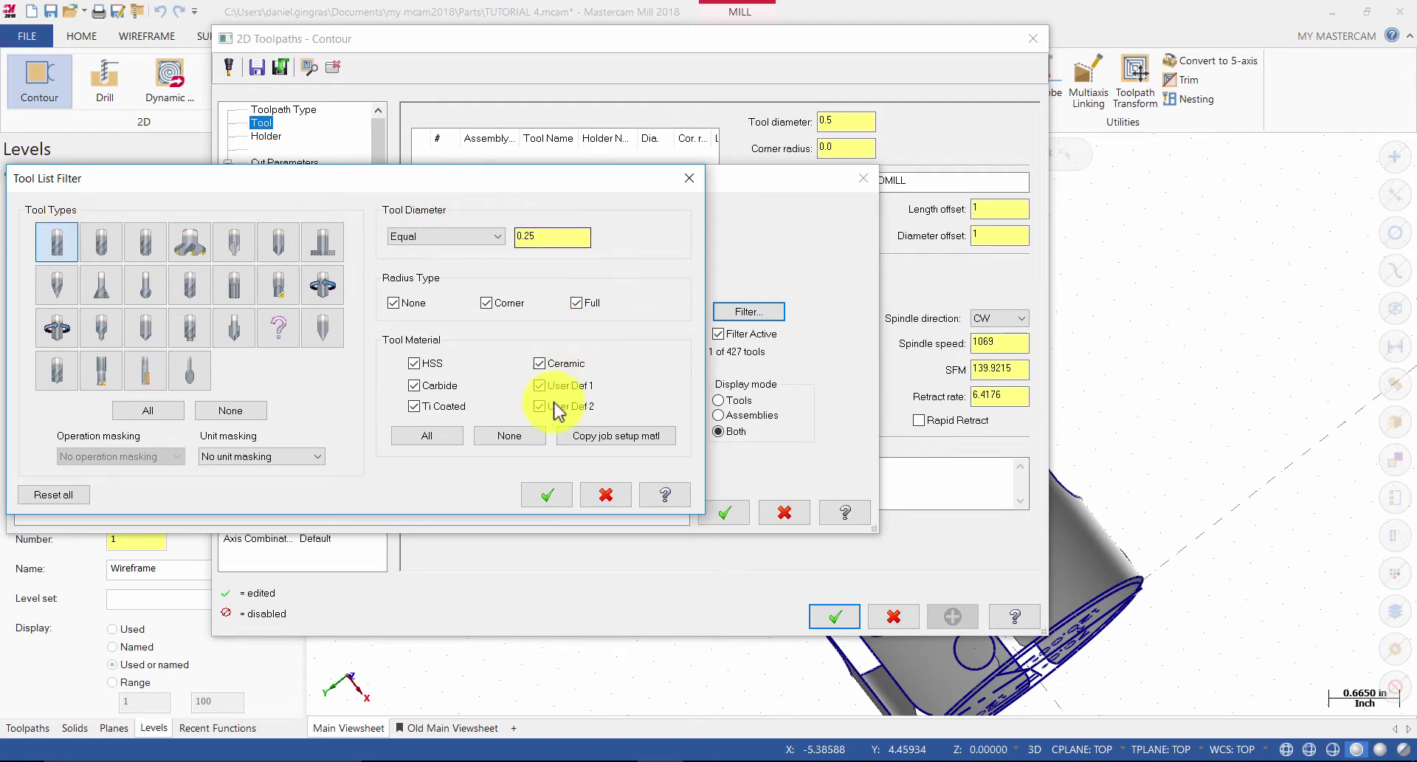
left_click(548, 494)
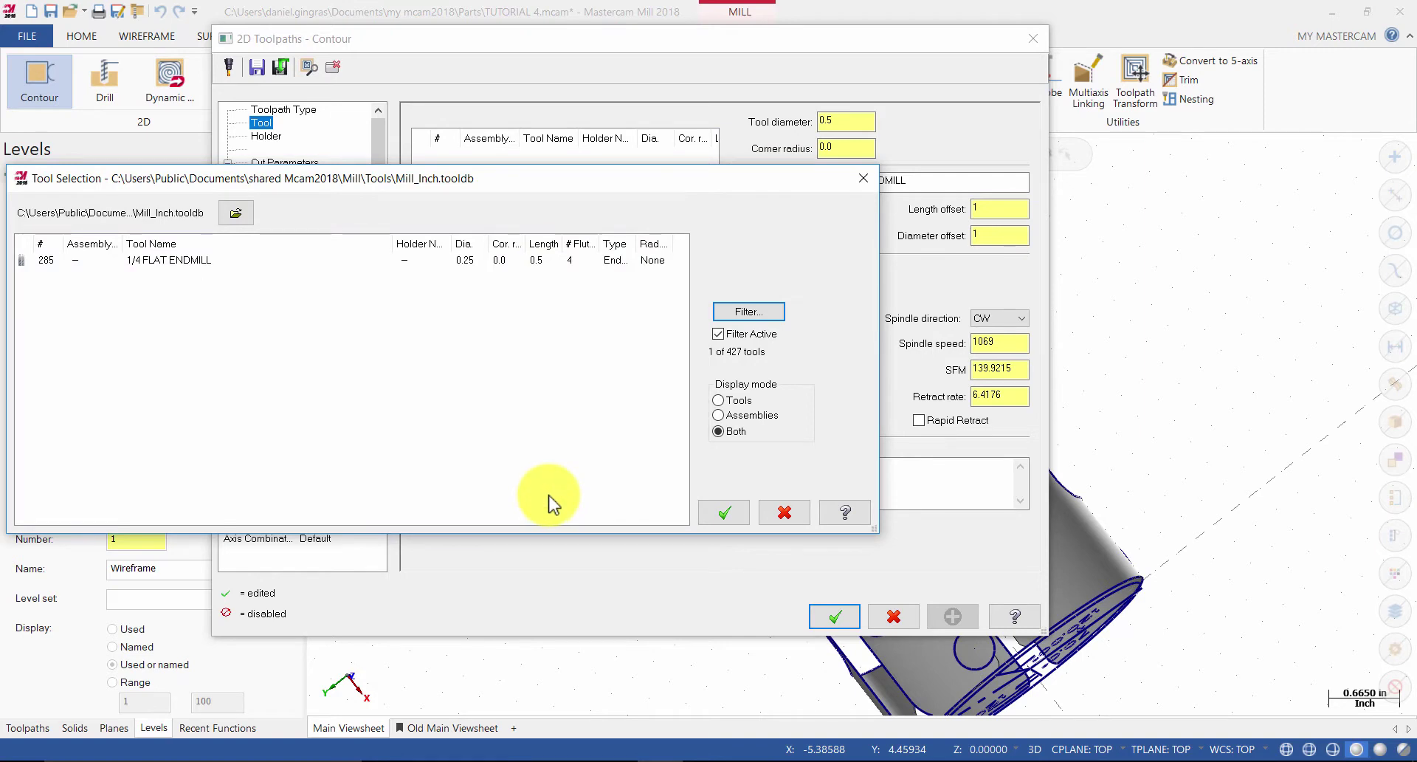
left_click(181, 260)
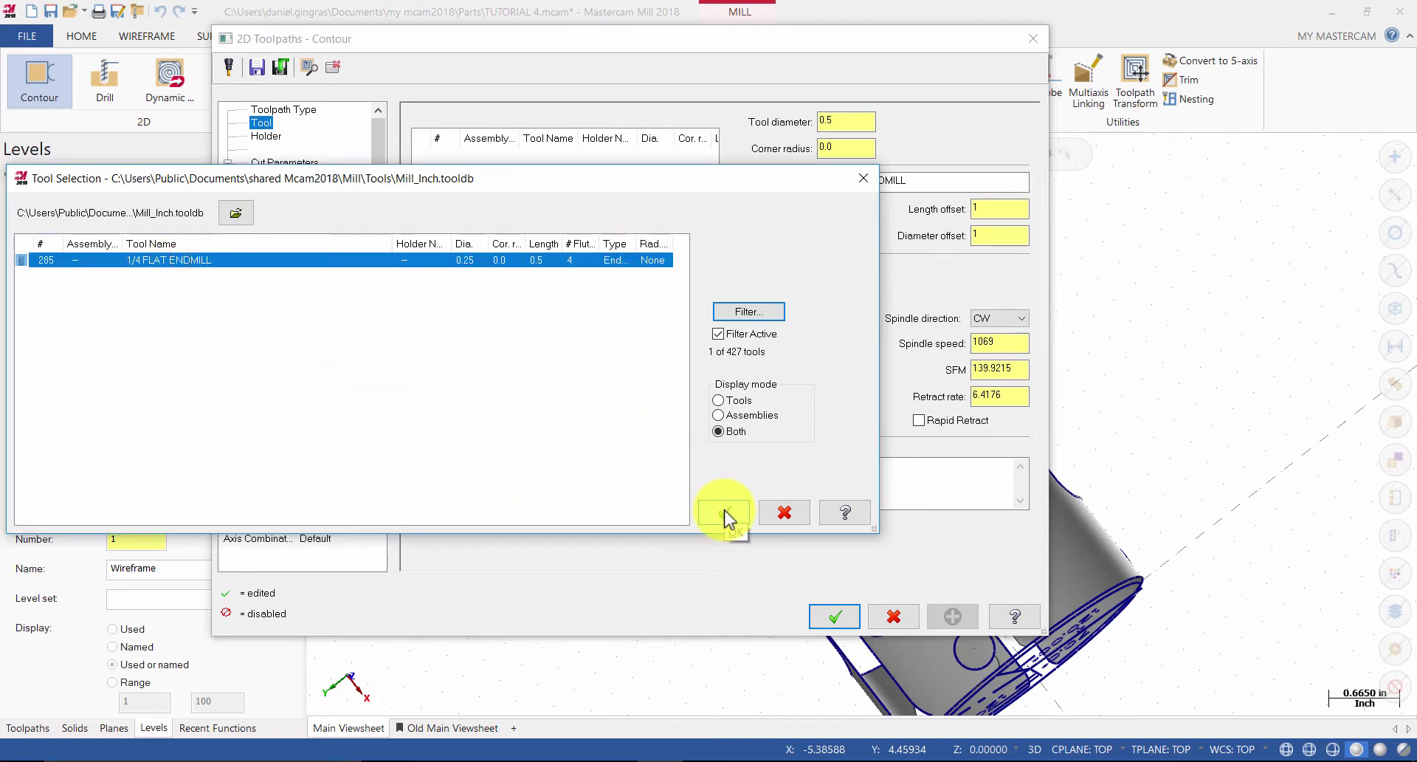
left_click(725, 510)
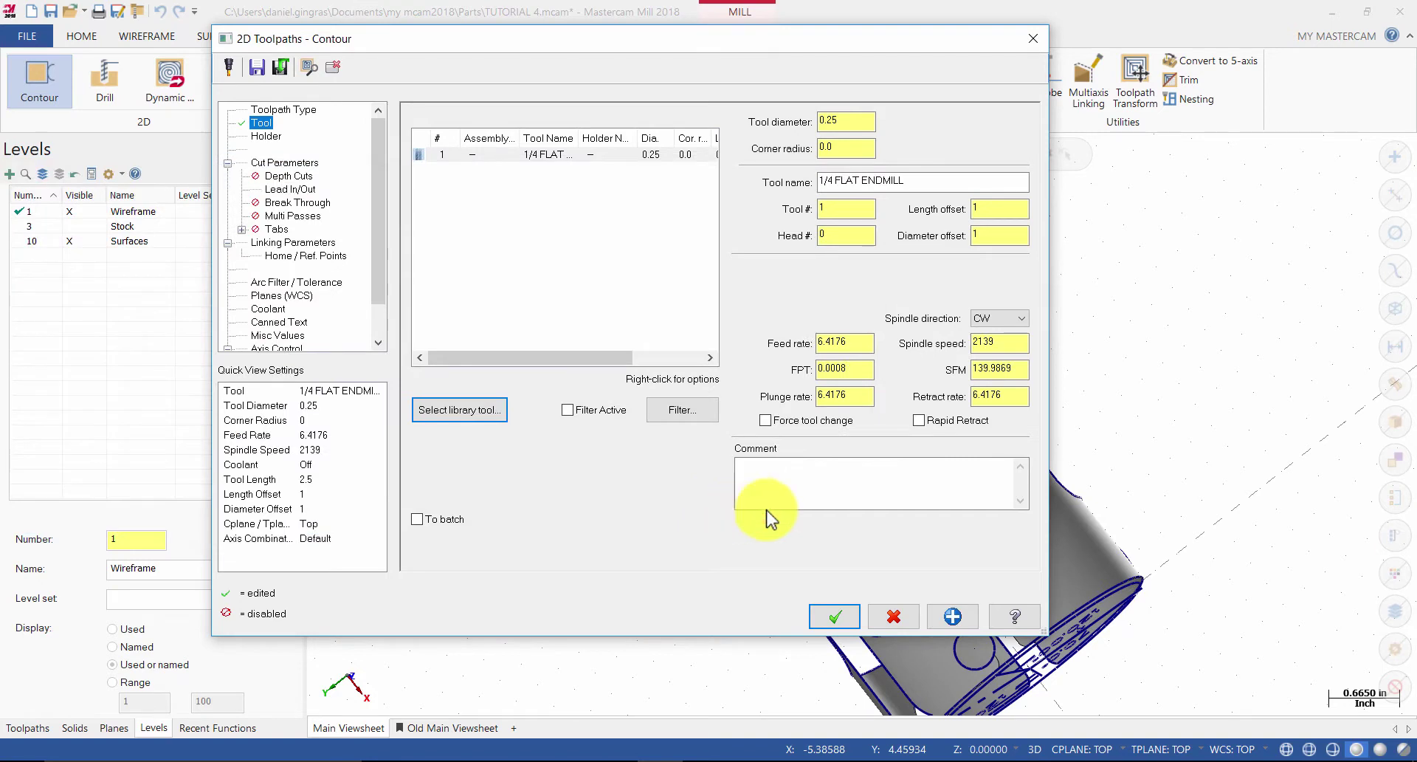
Step: Enter 'Machine the cutouts using axis substitution' as the toolpath comment, fixing the typo
left_click(927, 485)
type("Machine the cutouits")
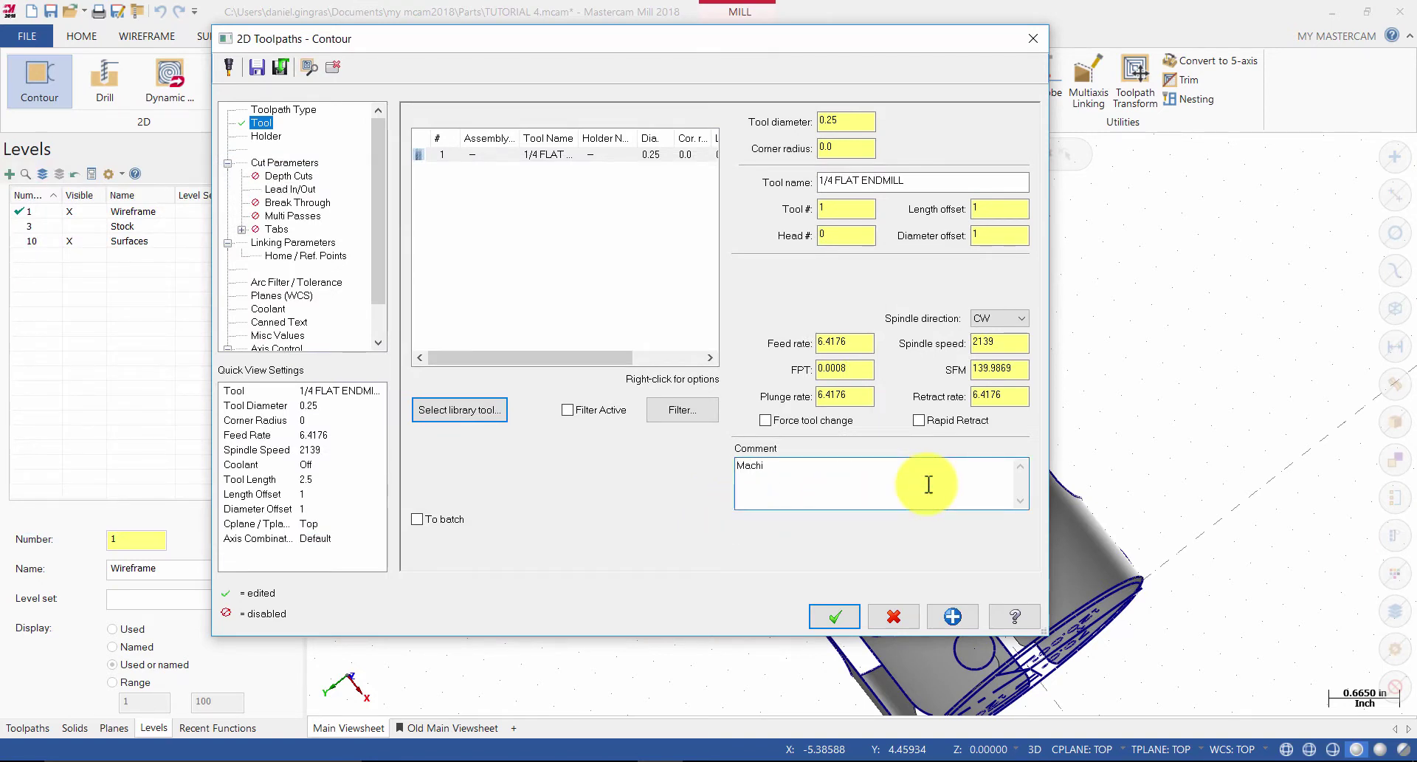
key("BackSpace")
key("BackSpace")
key("BackSpace")
type("ts using axis substitution")
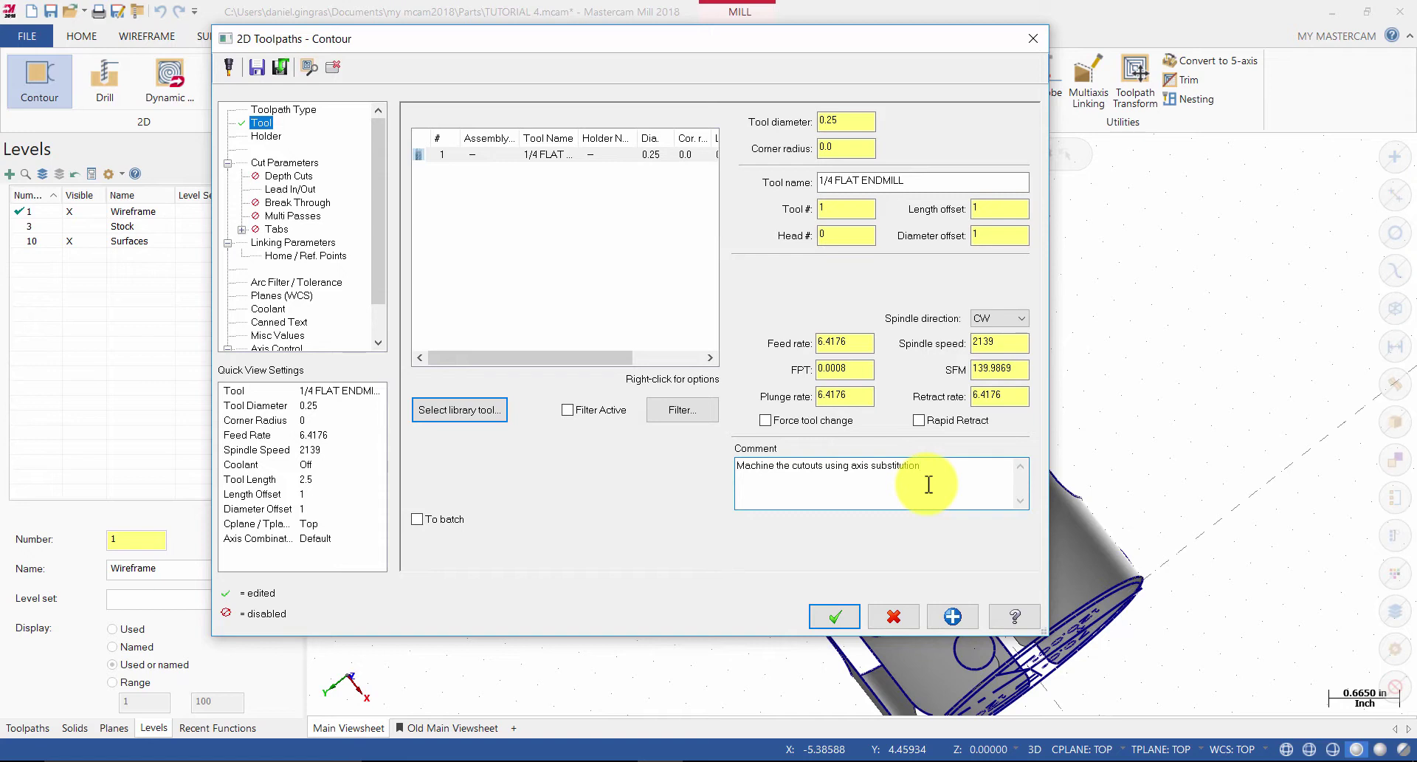
Step: Set entry line length and arc radius to 60% and copy them to the exit
left_click(285, 162)
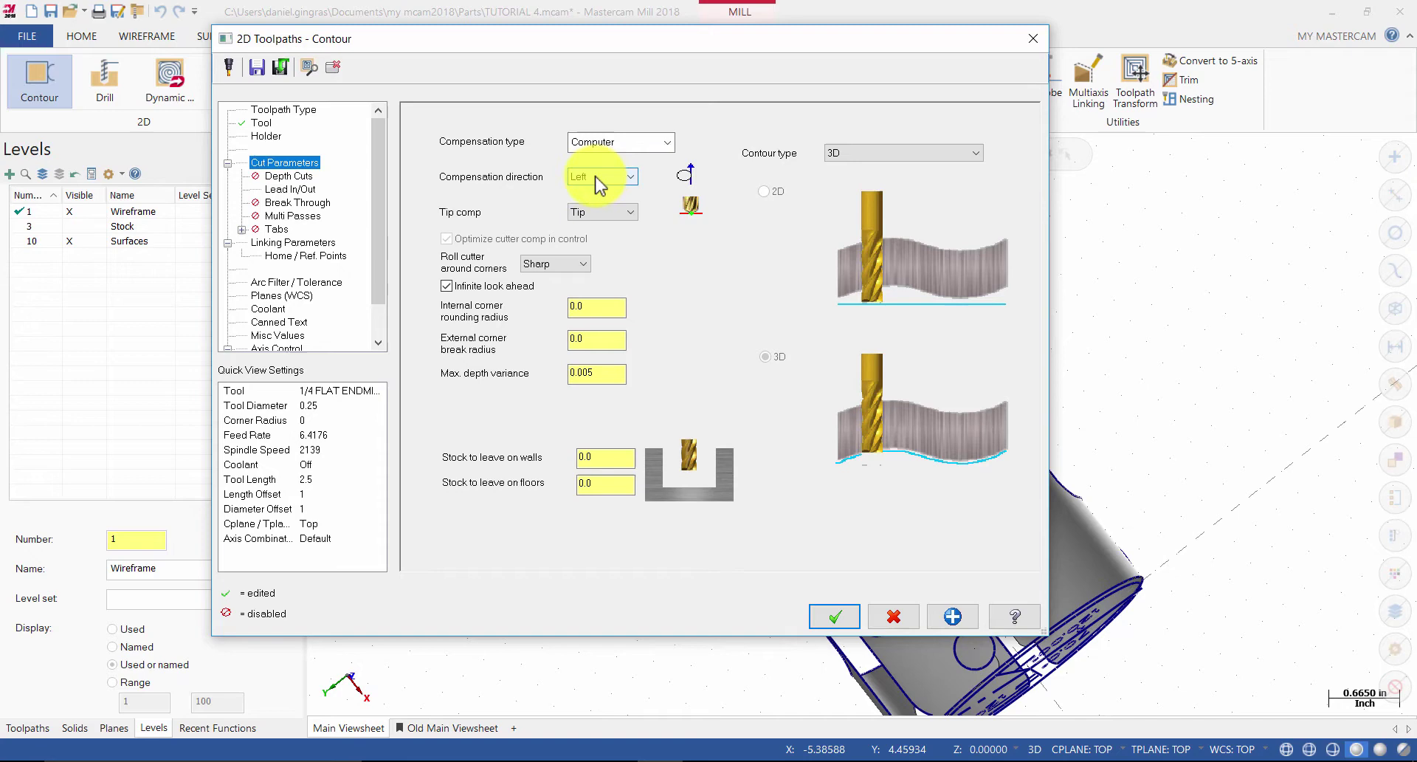
left_click(294, 189)
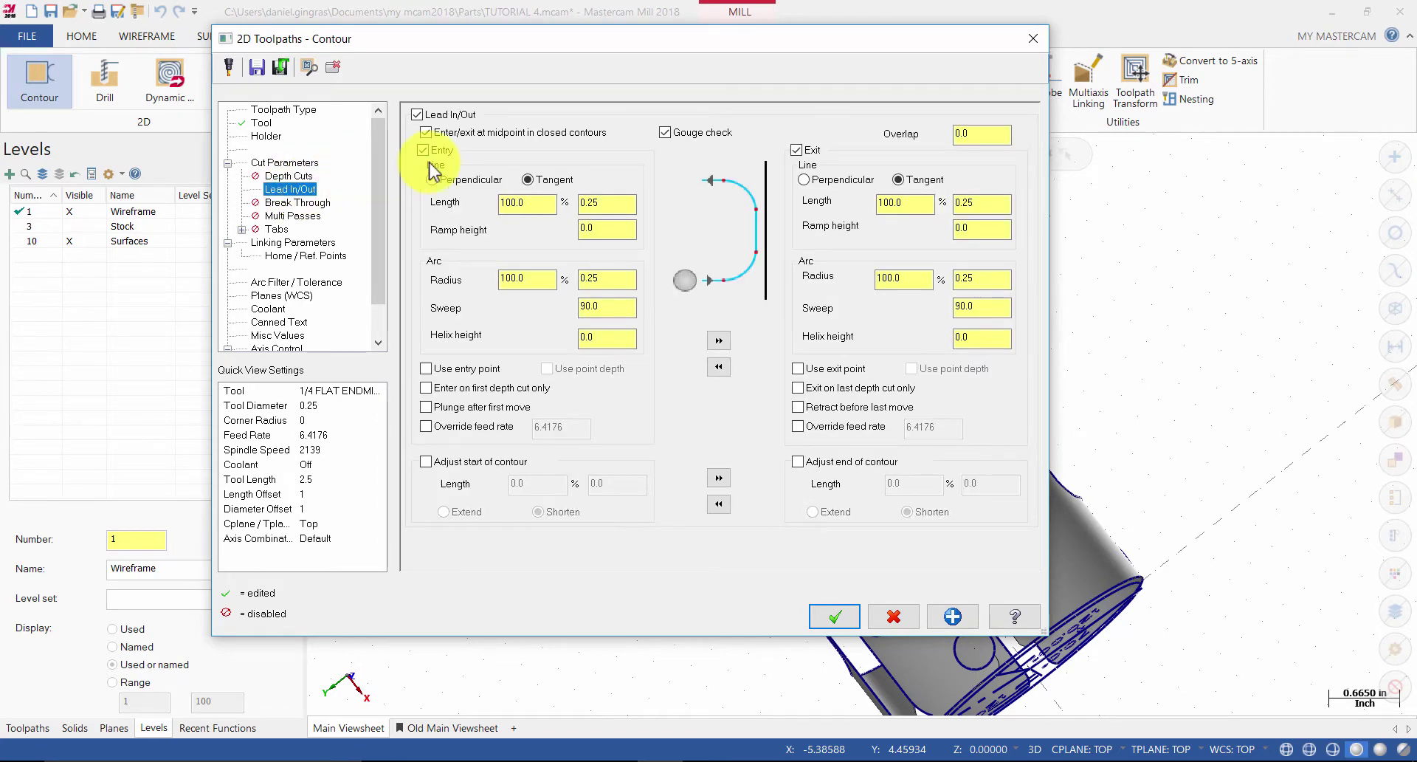
double_click(533, 202)
type("60")
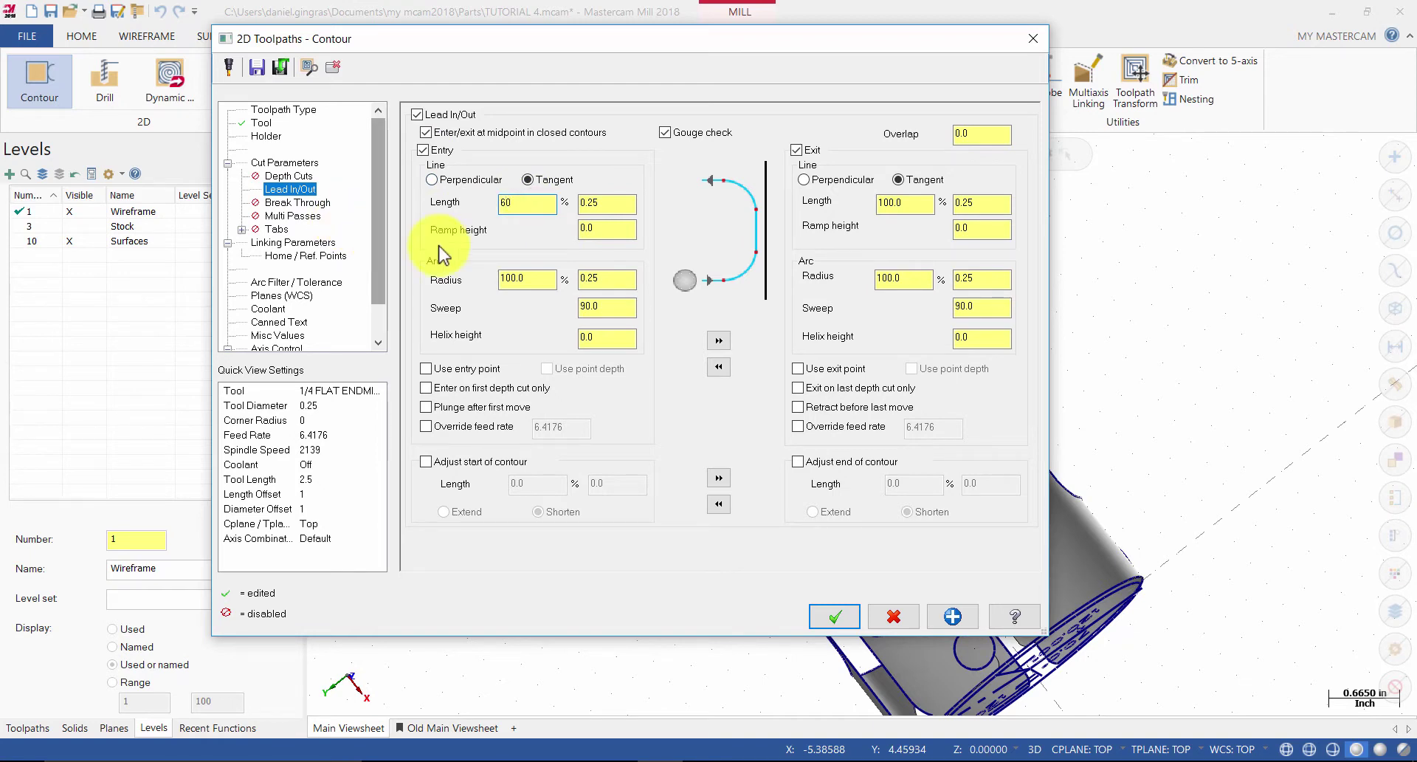
double_click(532, 278)
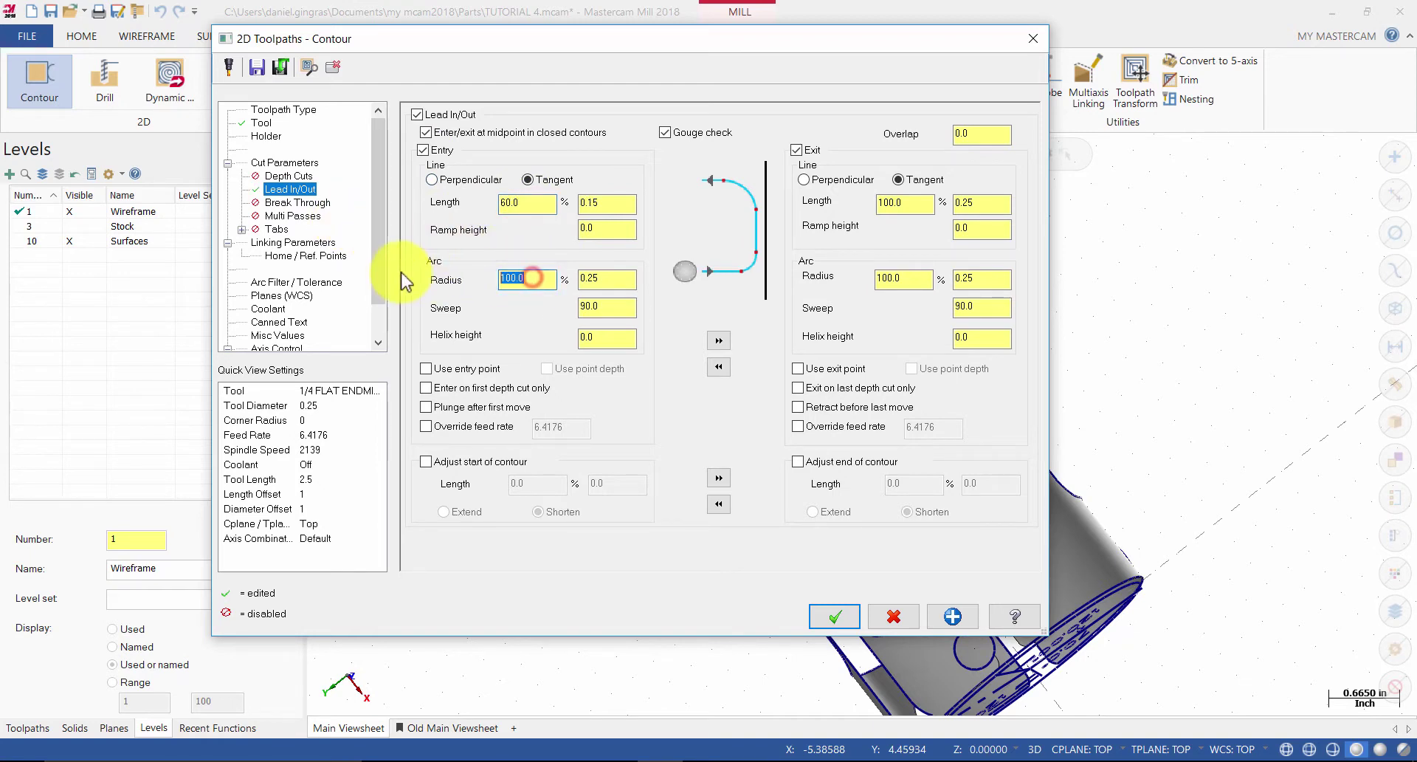
type("60")
key("Tab")
left_click(721, 340)
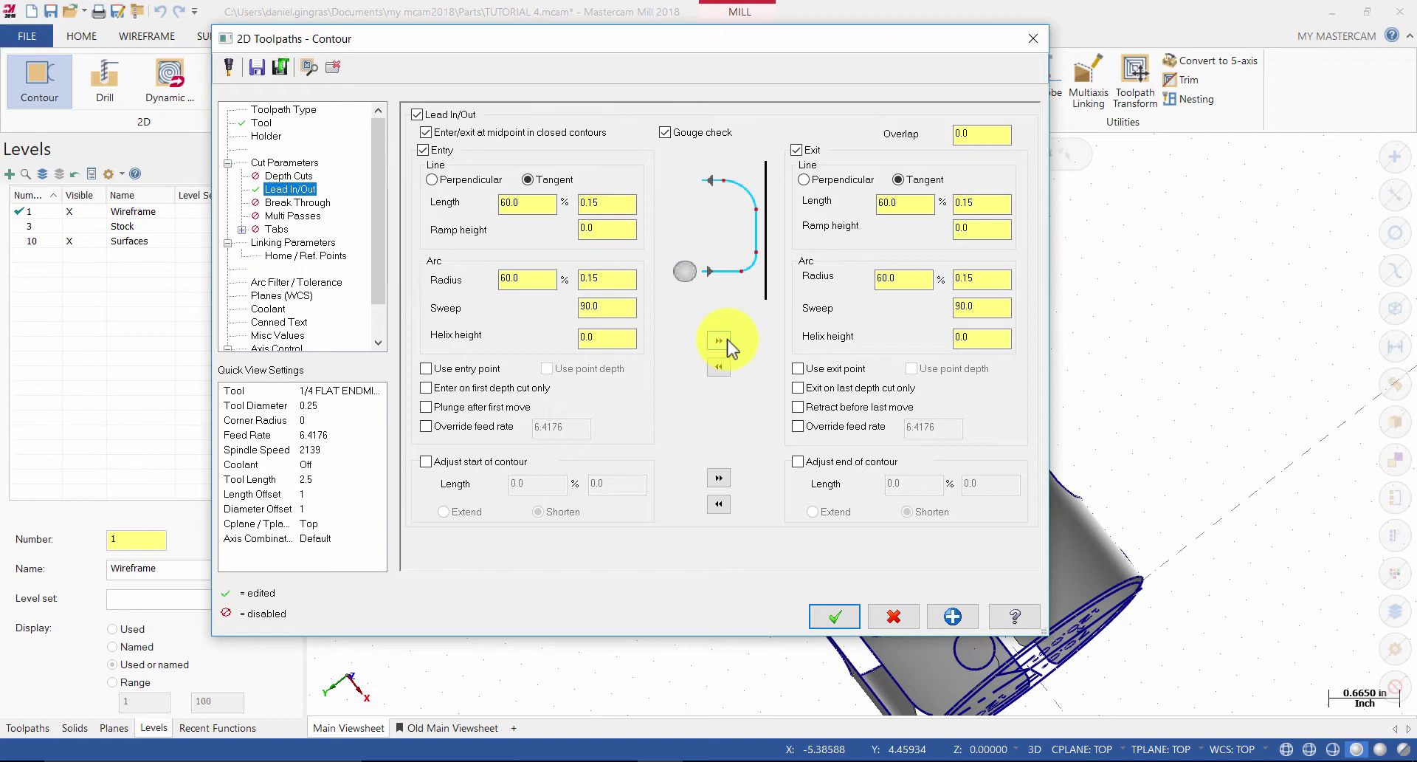
Step: Enable clearance at 2.0, make retract absolute, and keep the feed plane incremental
left_click(297, 243)
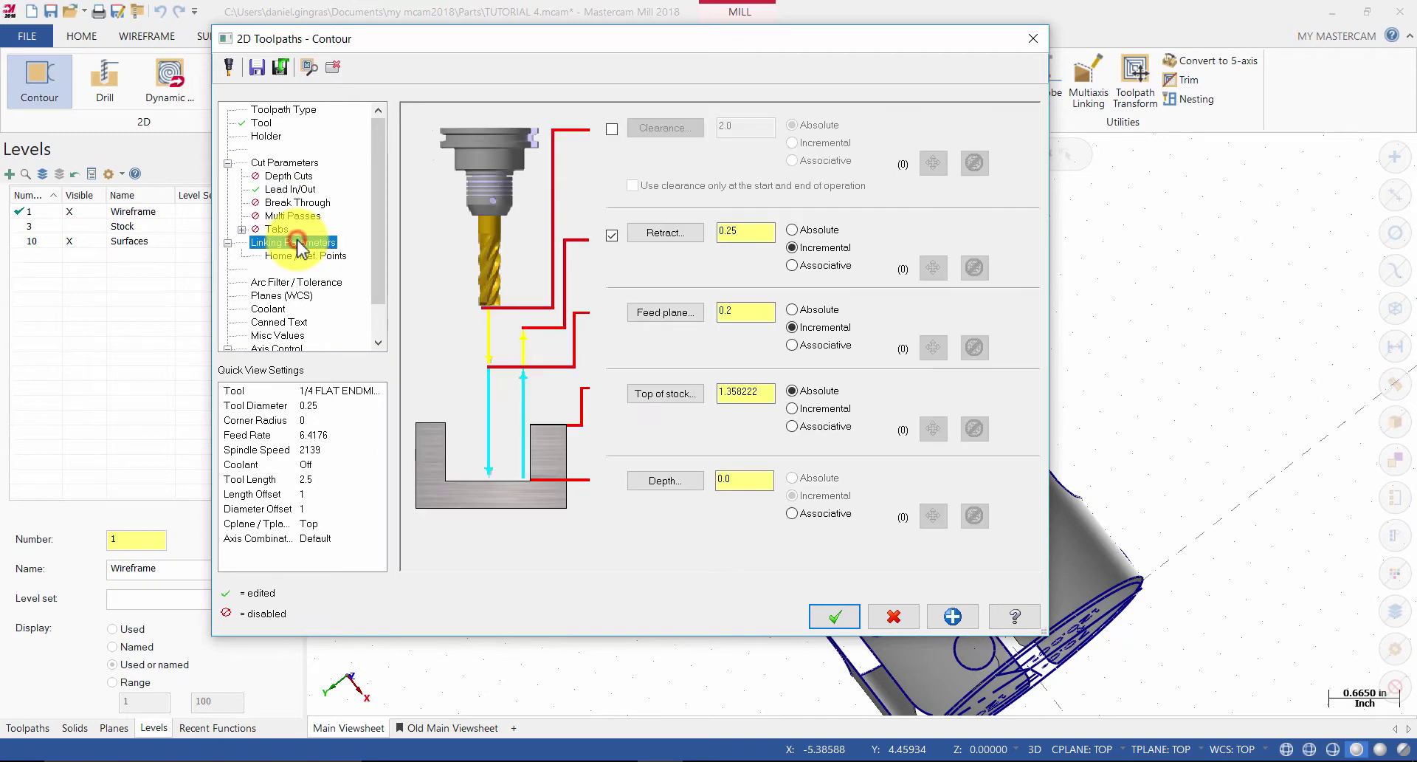
left_click(612, 129)
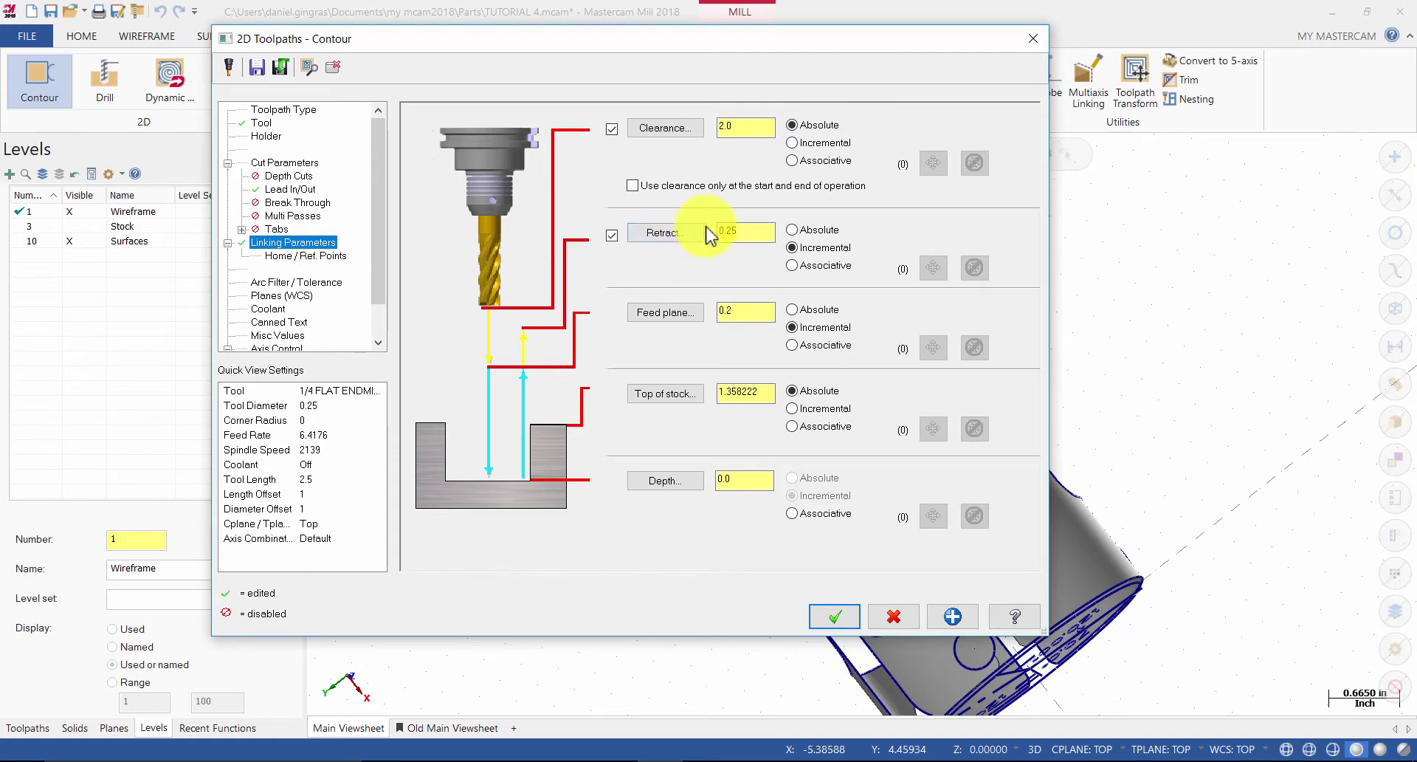
left_click(807, 230)
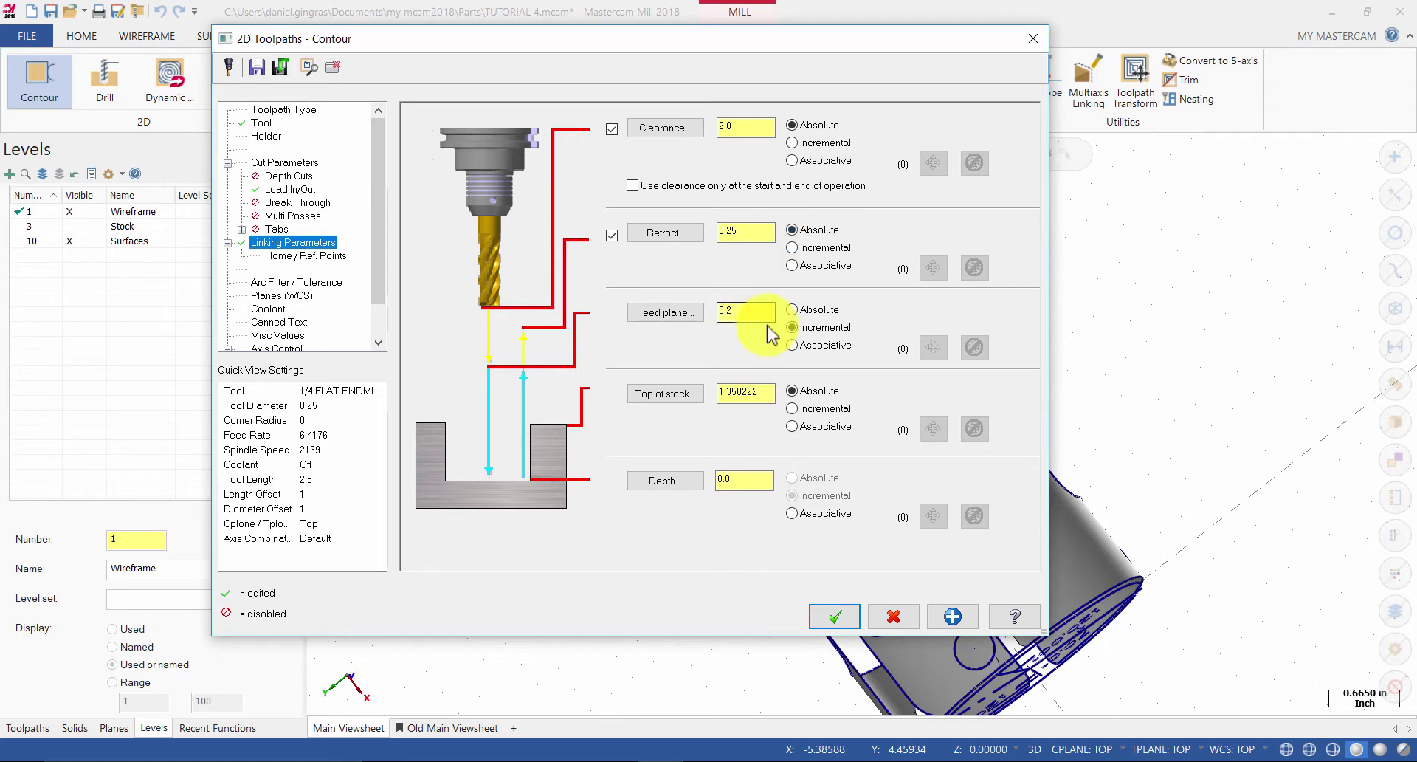
left_click(817, 332)
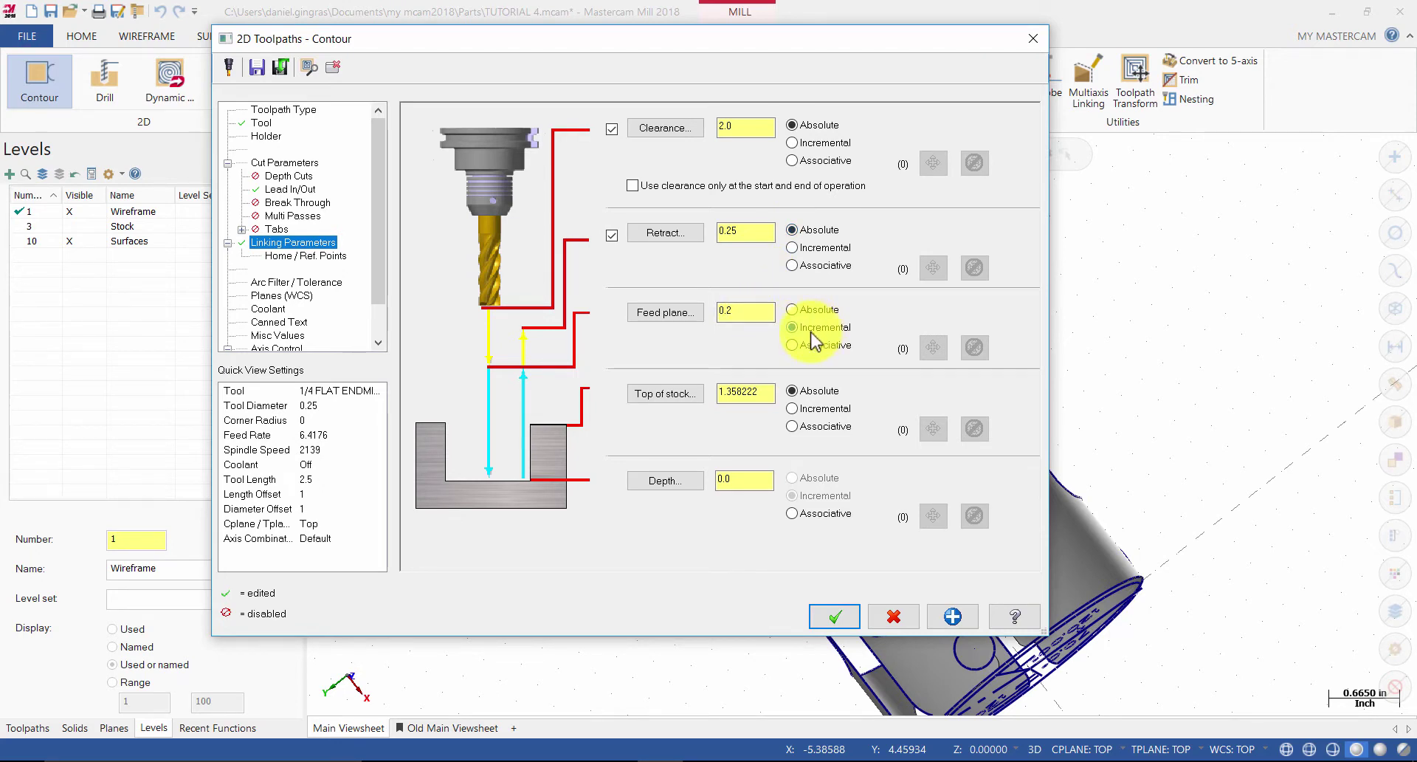
Step: Set top of stock to 0.0 and the cutting depth to -.15
left_click(761, 393)
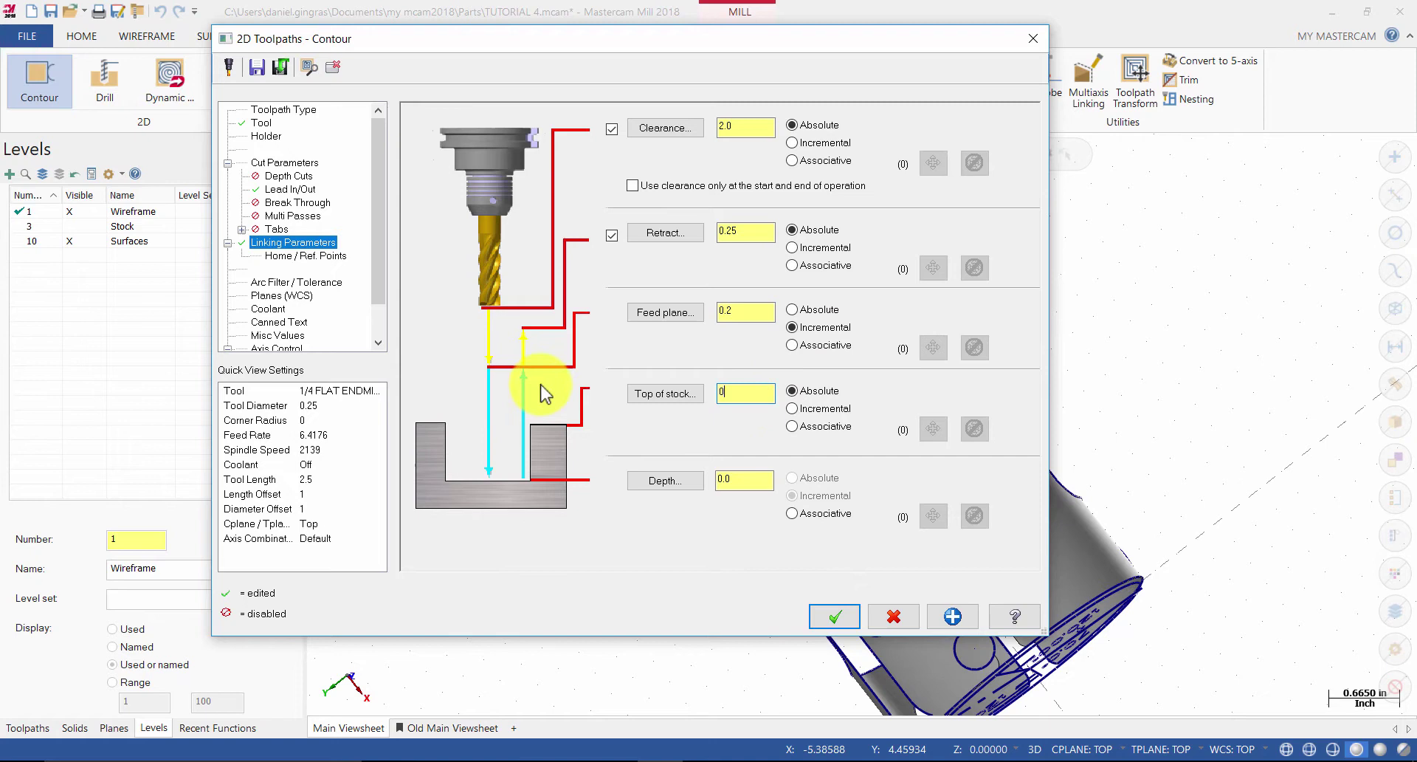
type("0")
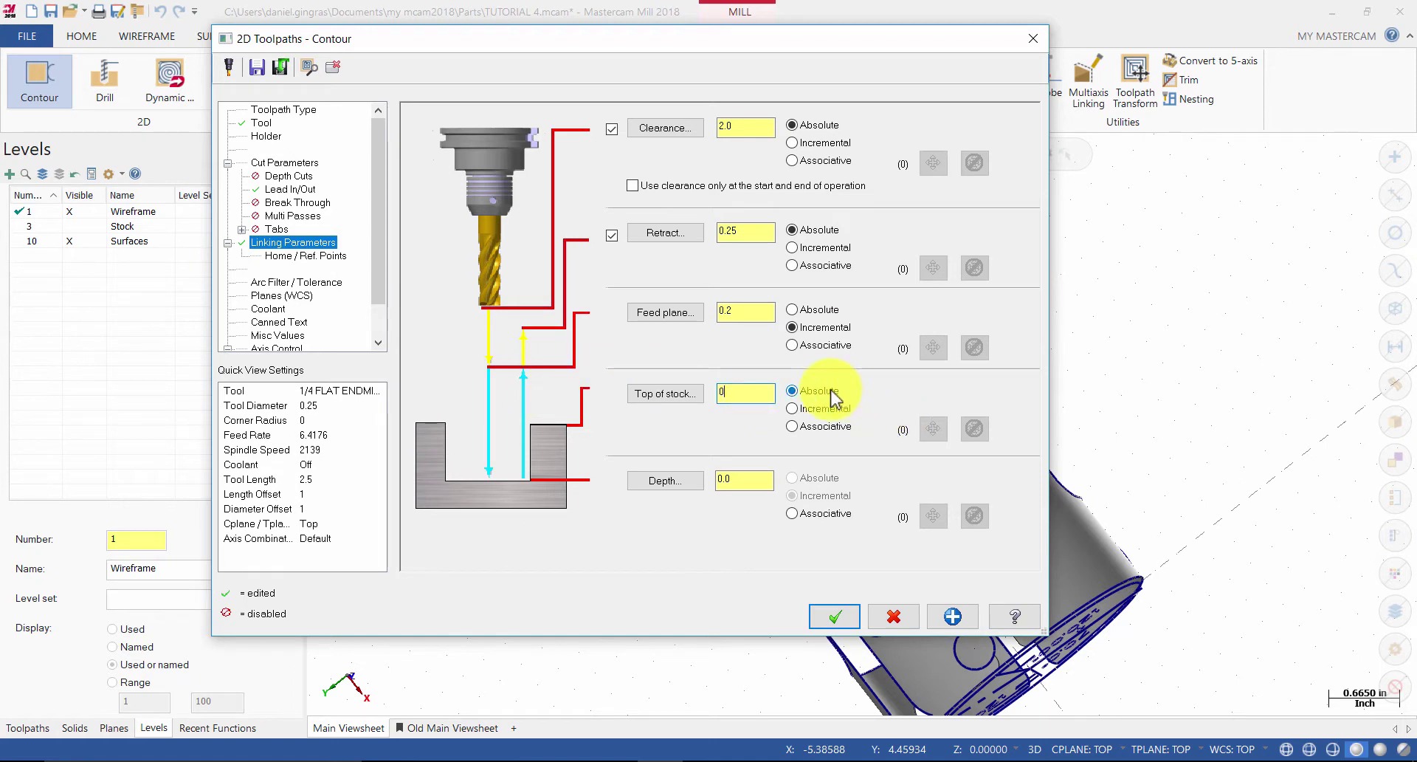
left_click(738, 480)
type("-")
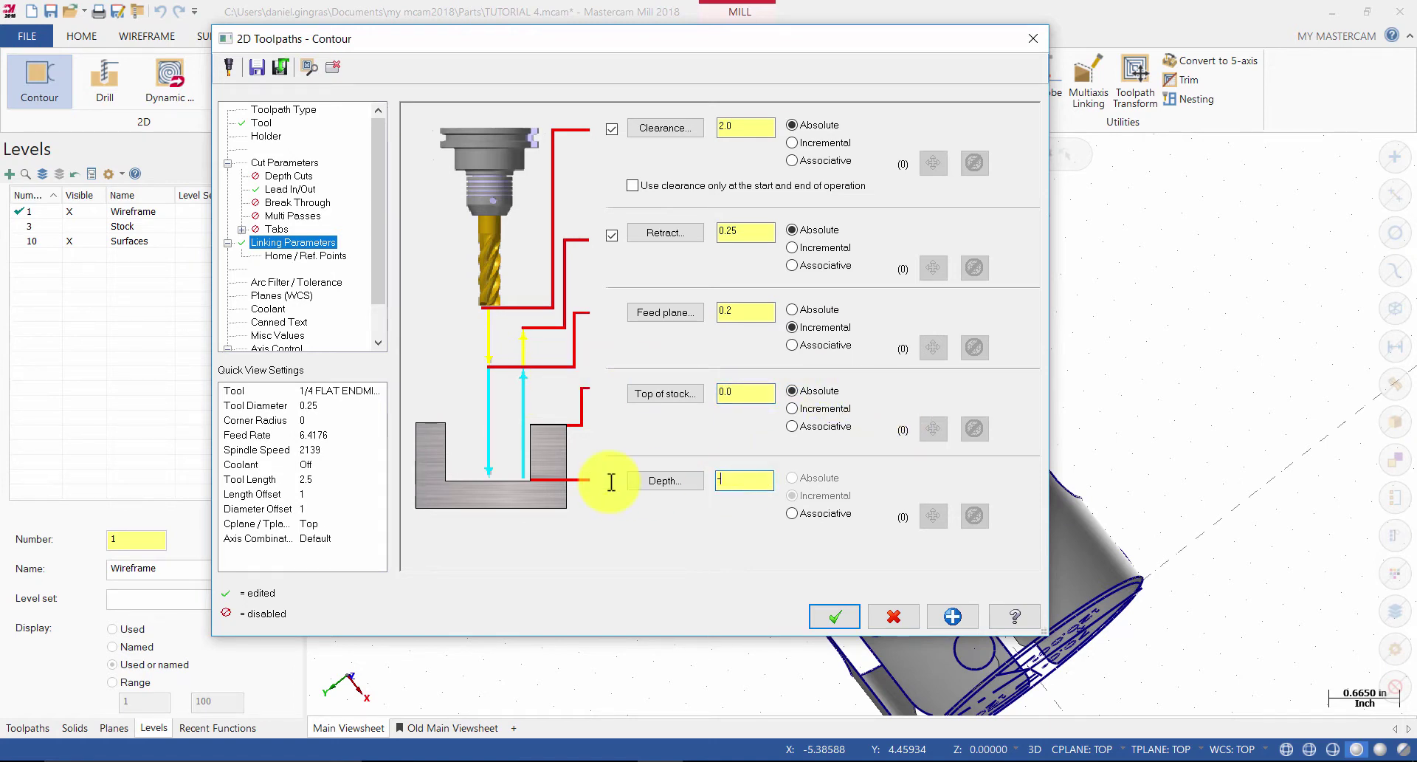
type(".15")
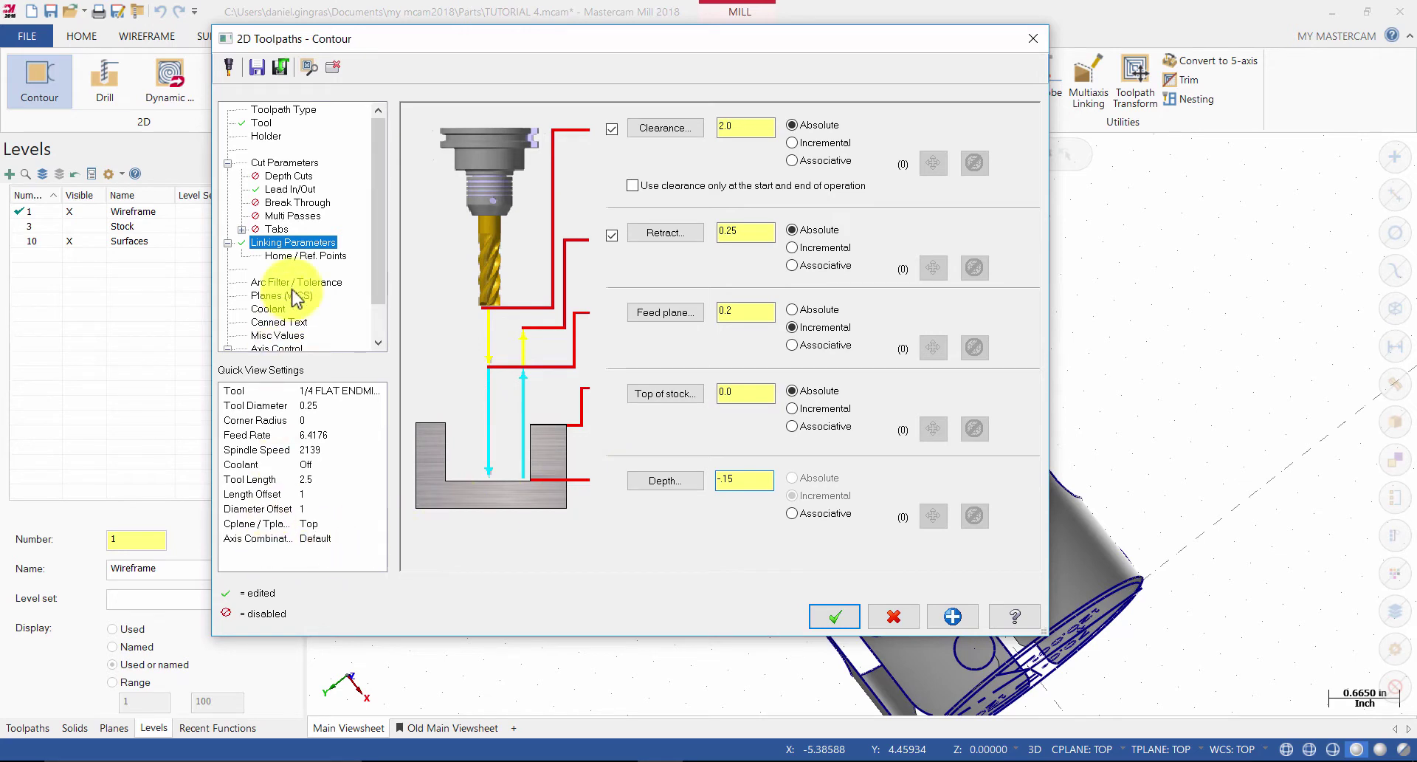
scroll(288, 299, "down", 1)
Step: Switch to Y-axis substitution with rotary diameter 2.7165 and turn on unroll
left_click(306, 336)
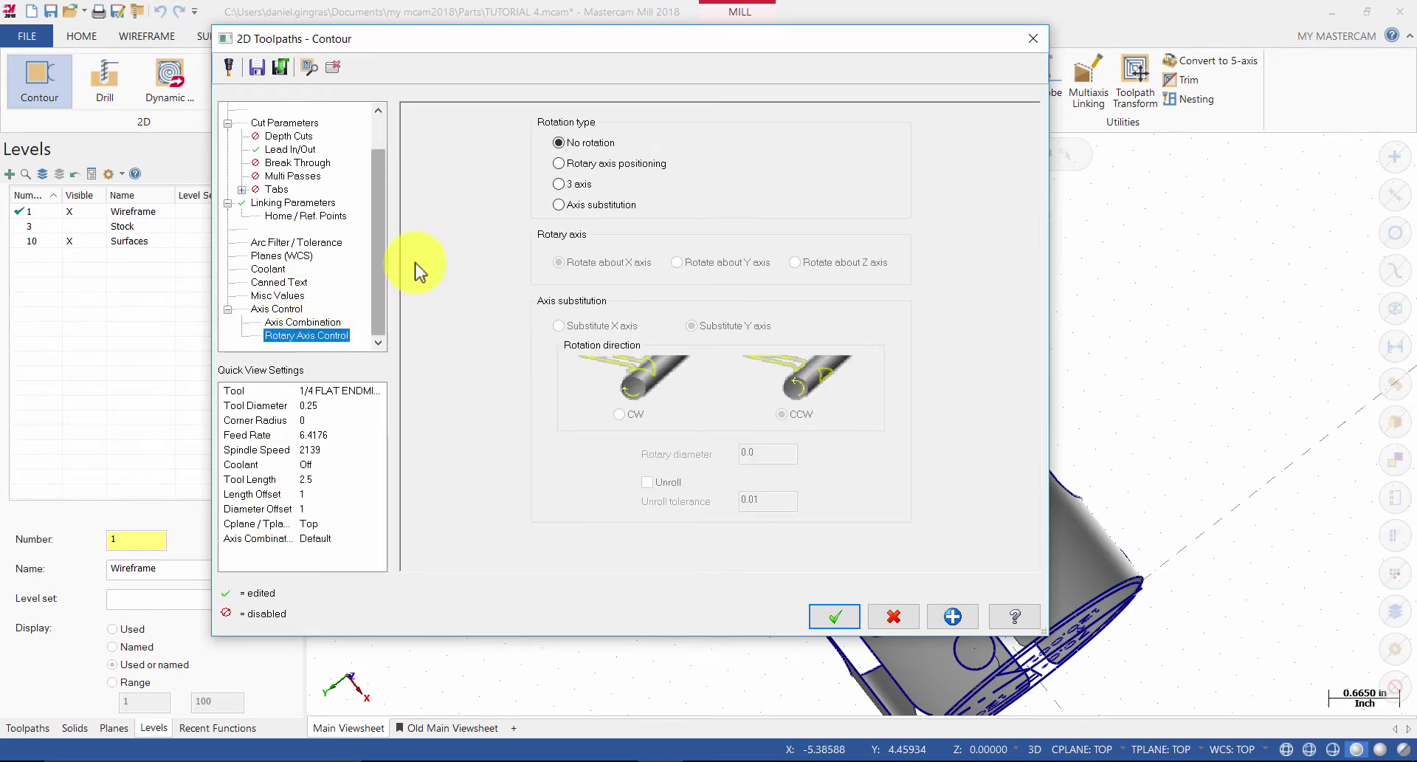
left_click(591, 207)
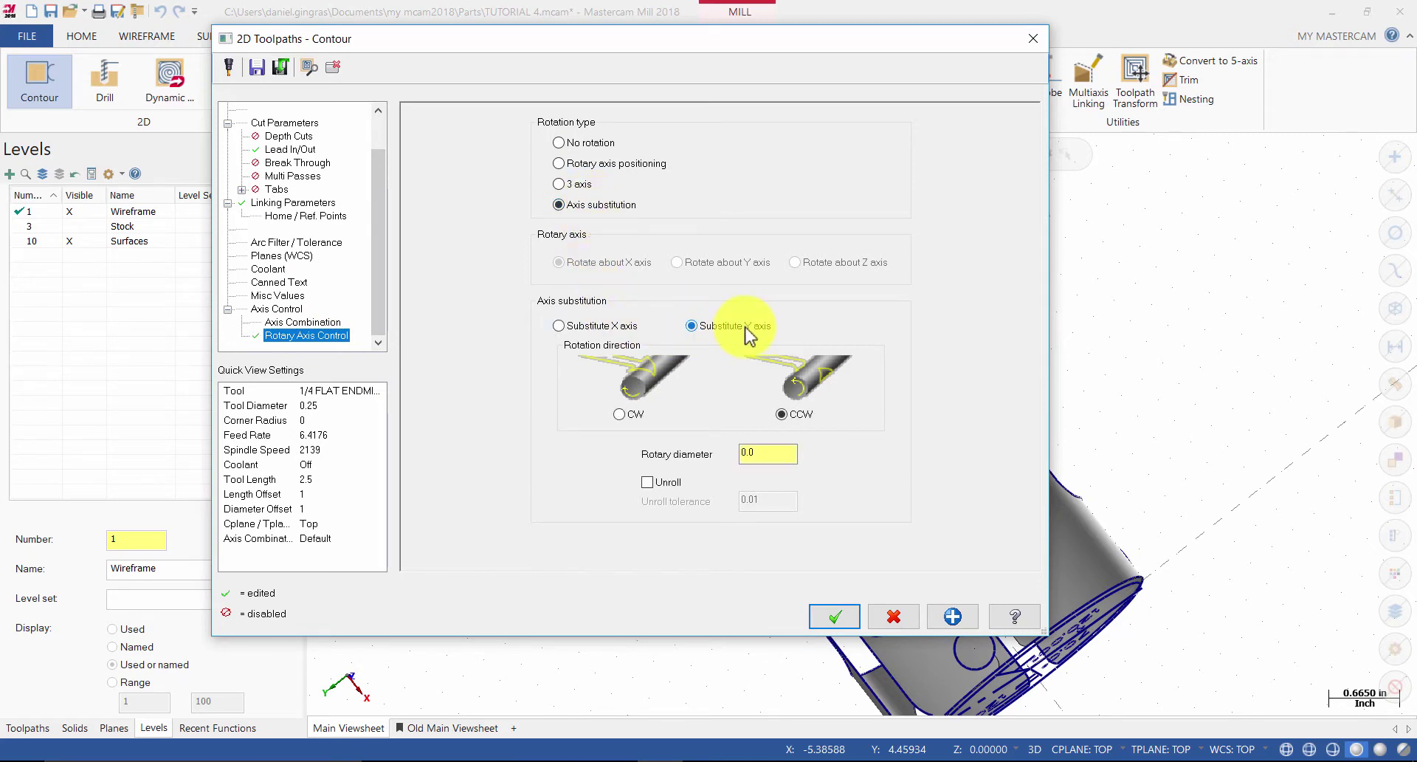
left_click(805, 414)
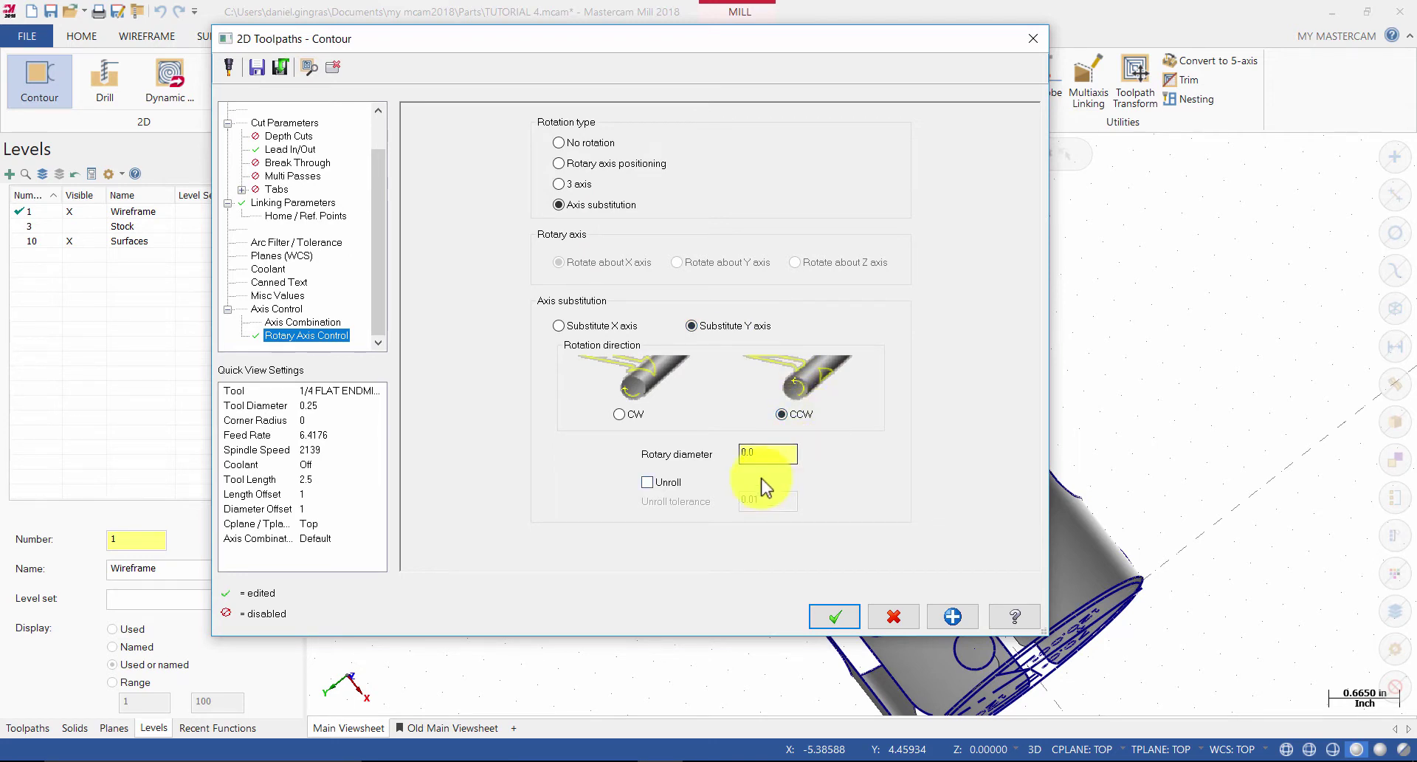
left_click(773, 454)
type("2.7165")
left_click(663, 482)
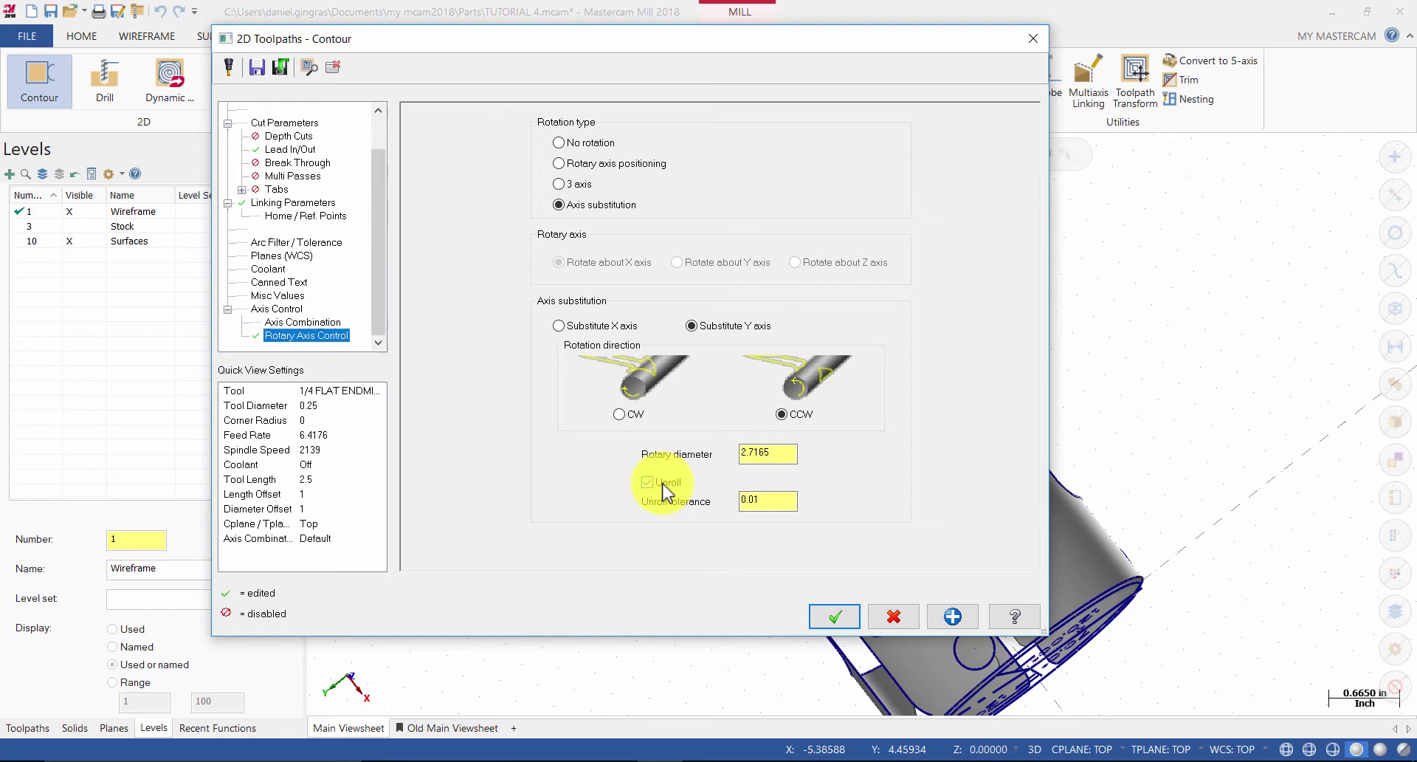
Step: Accept the contour settings and orbit the part to inspect the wrapped toolpath
left_click(839, 623)
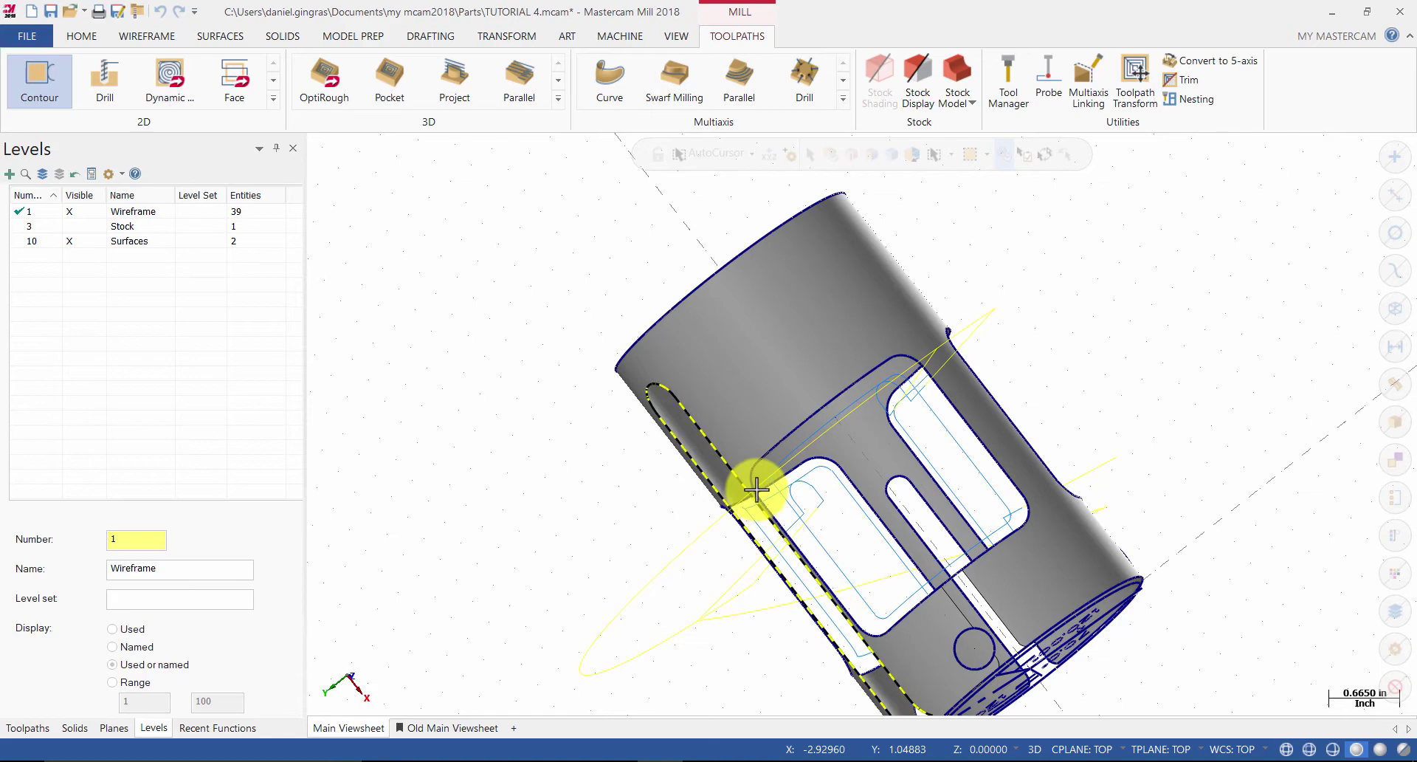
middle_click_drag(769, 525, 990, 357)
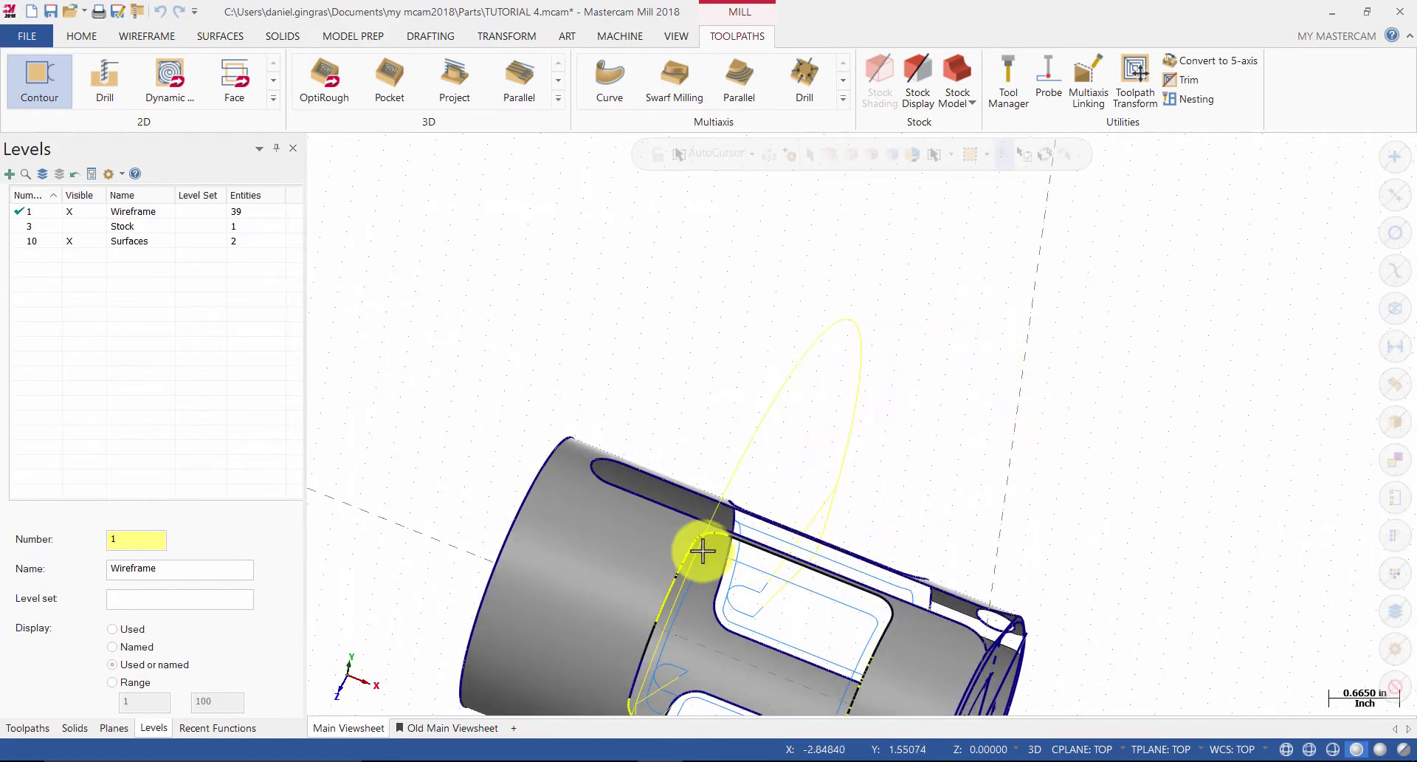
middle_click_drag(885, 662, 854, 484)
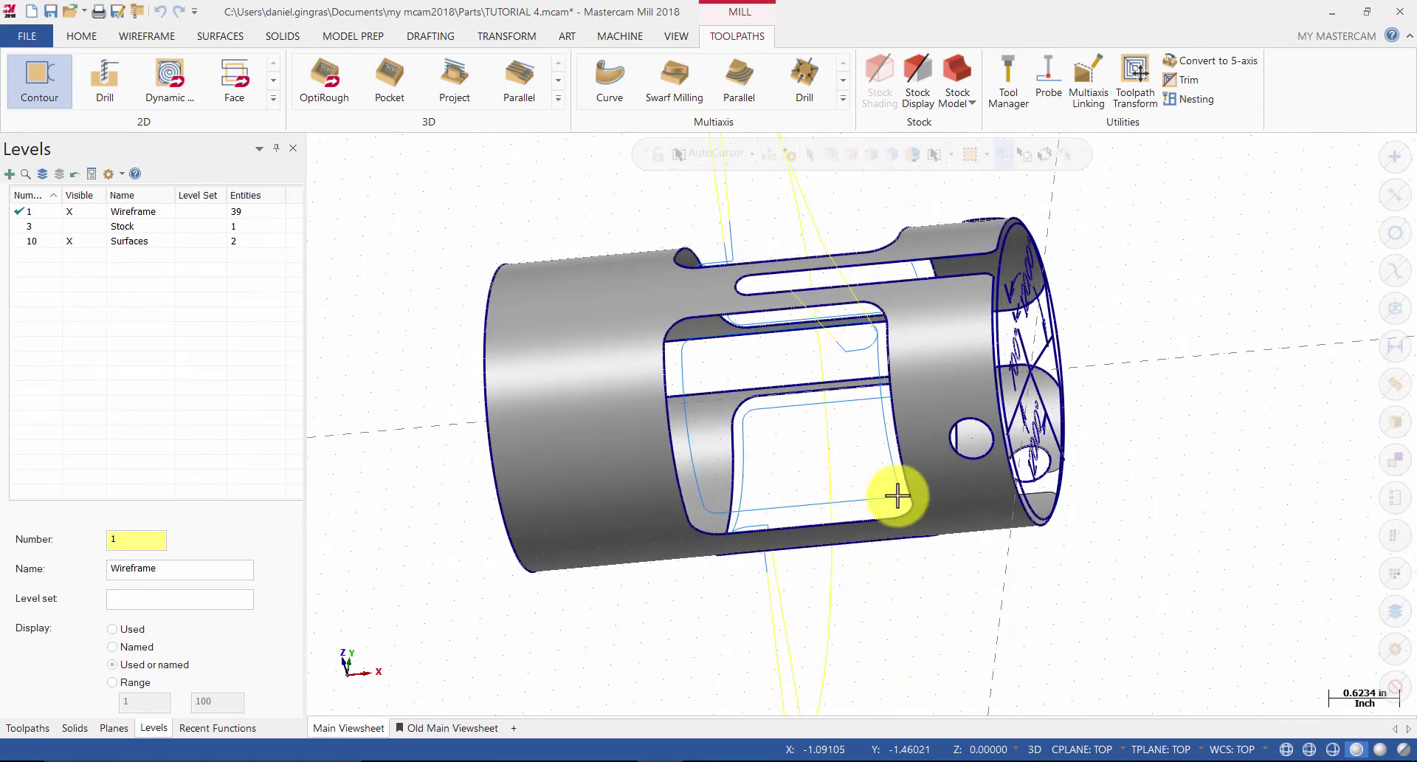
left_click(899, 335)
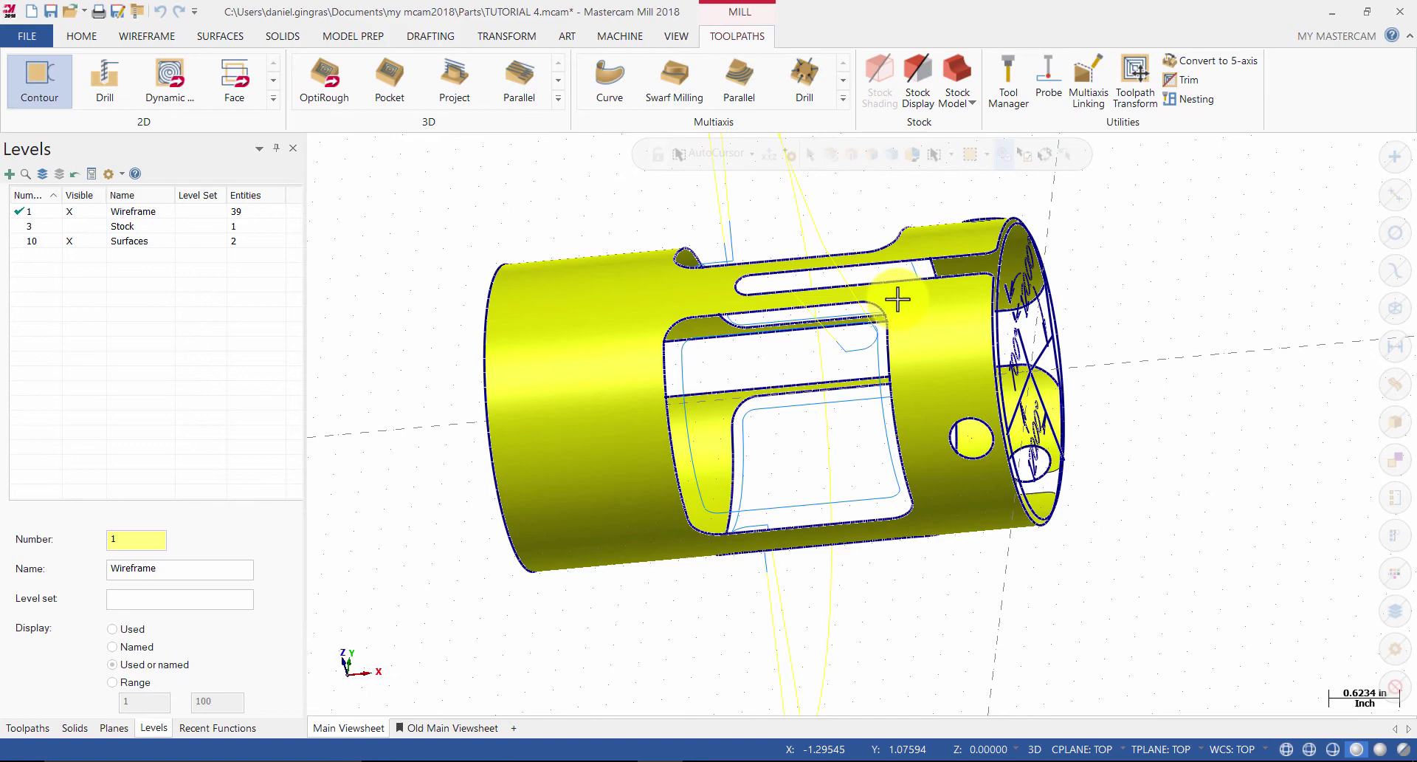
middle_click_drag(848, 284, 813, 373)
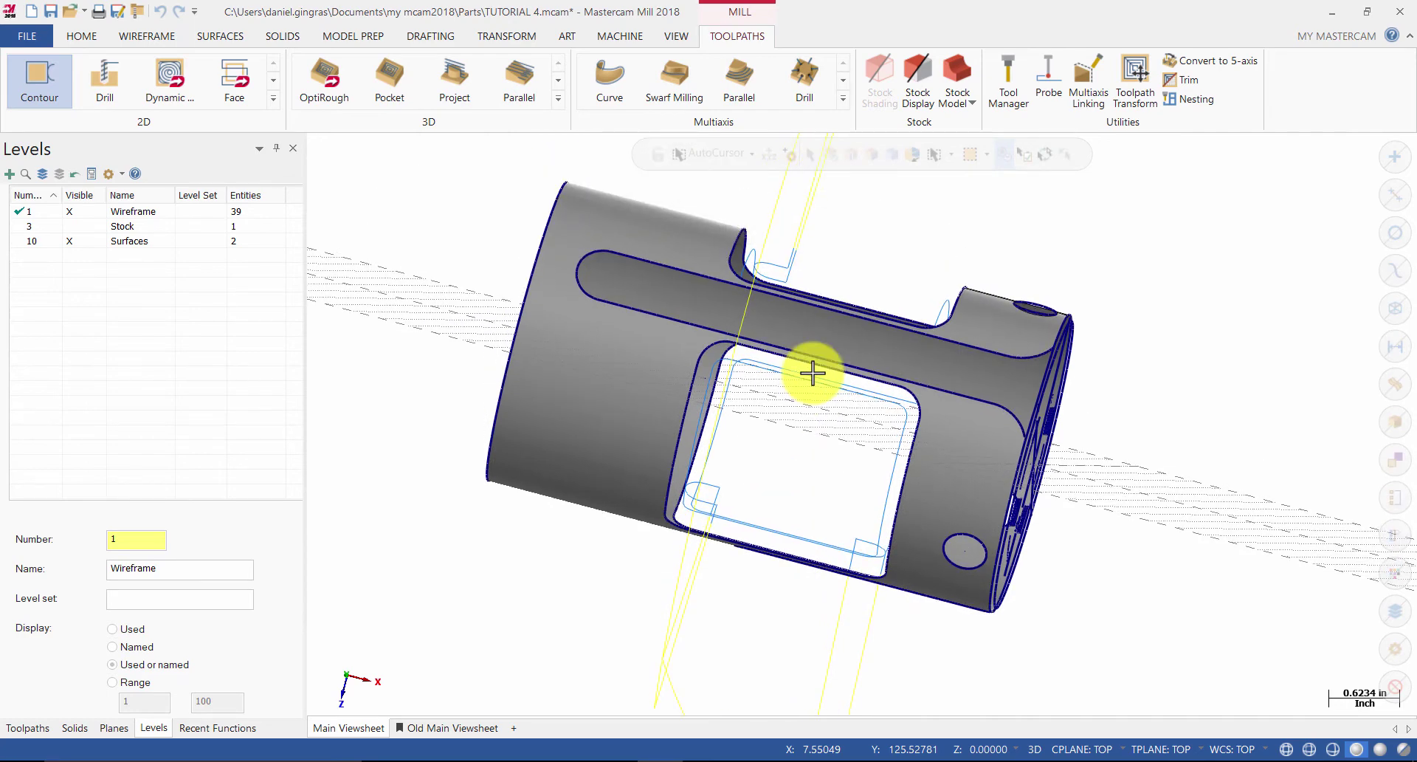
Step: Select the Contour (3D) operation and play its backplot
left_click(33, 728)
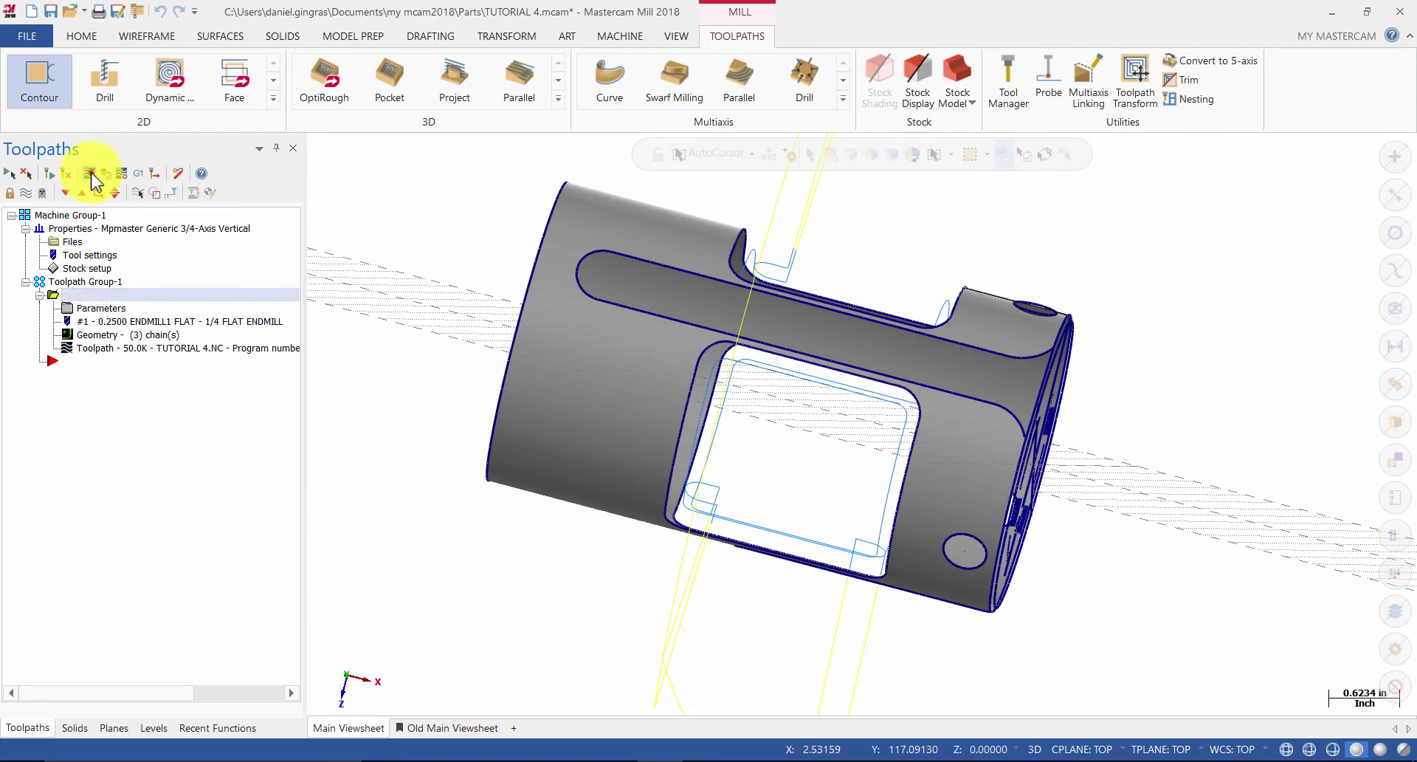
left_click(90, 175)
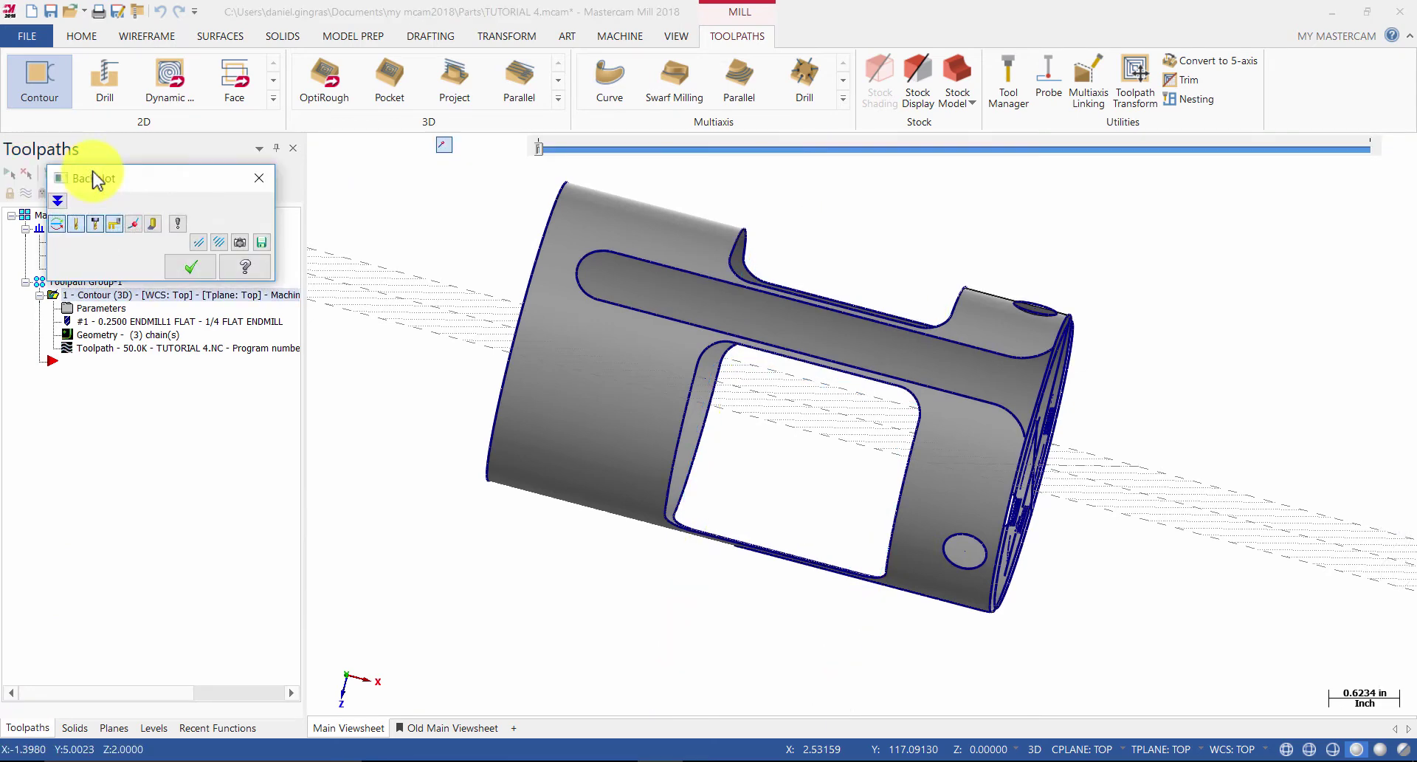
left_click(178, 224)
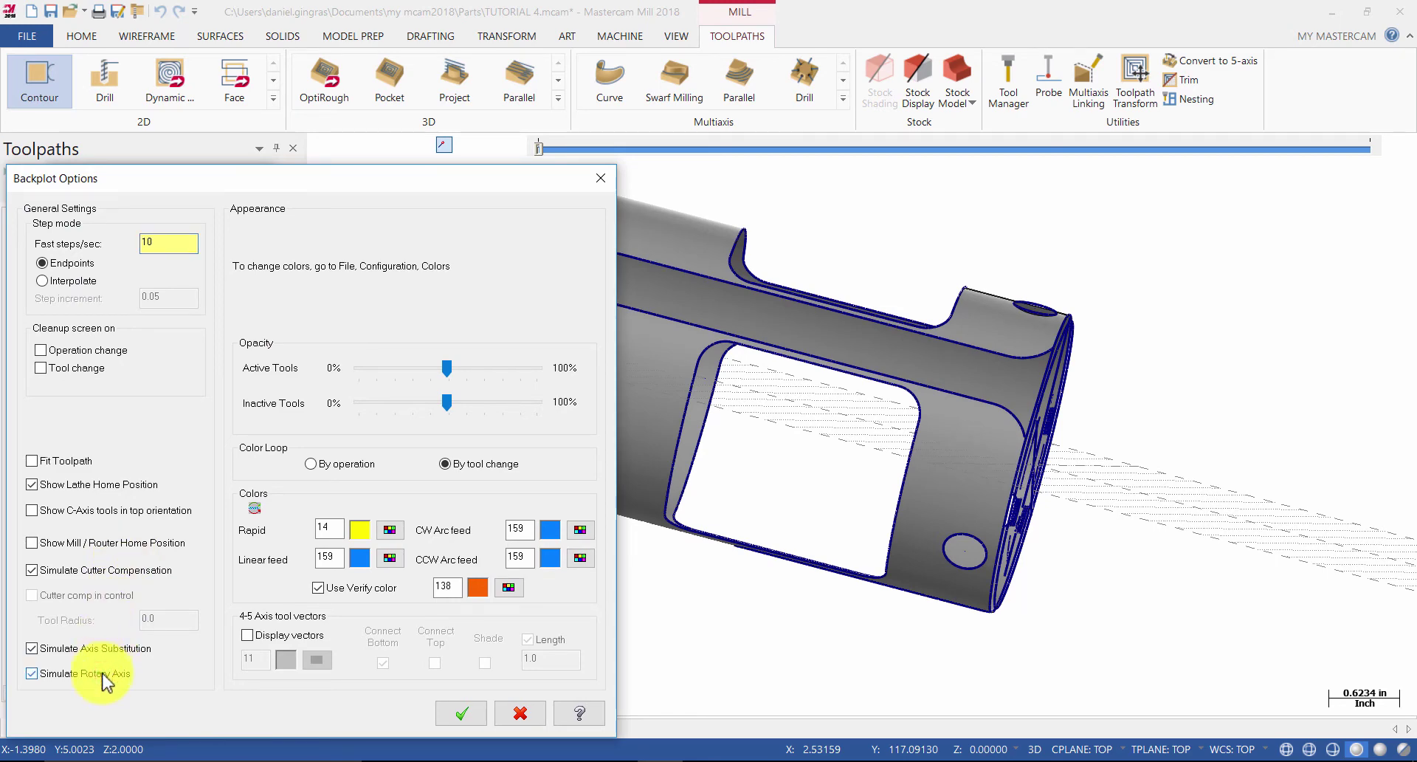
left_click(468, 715)
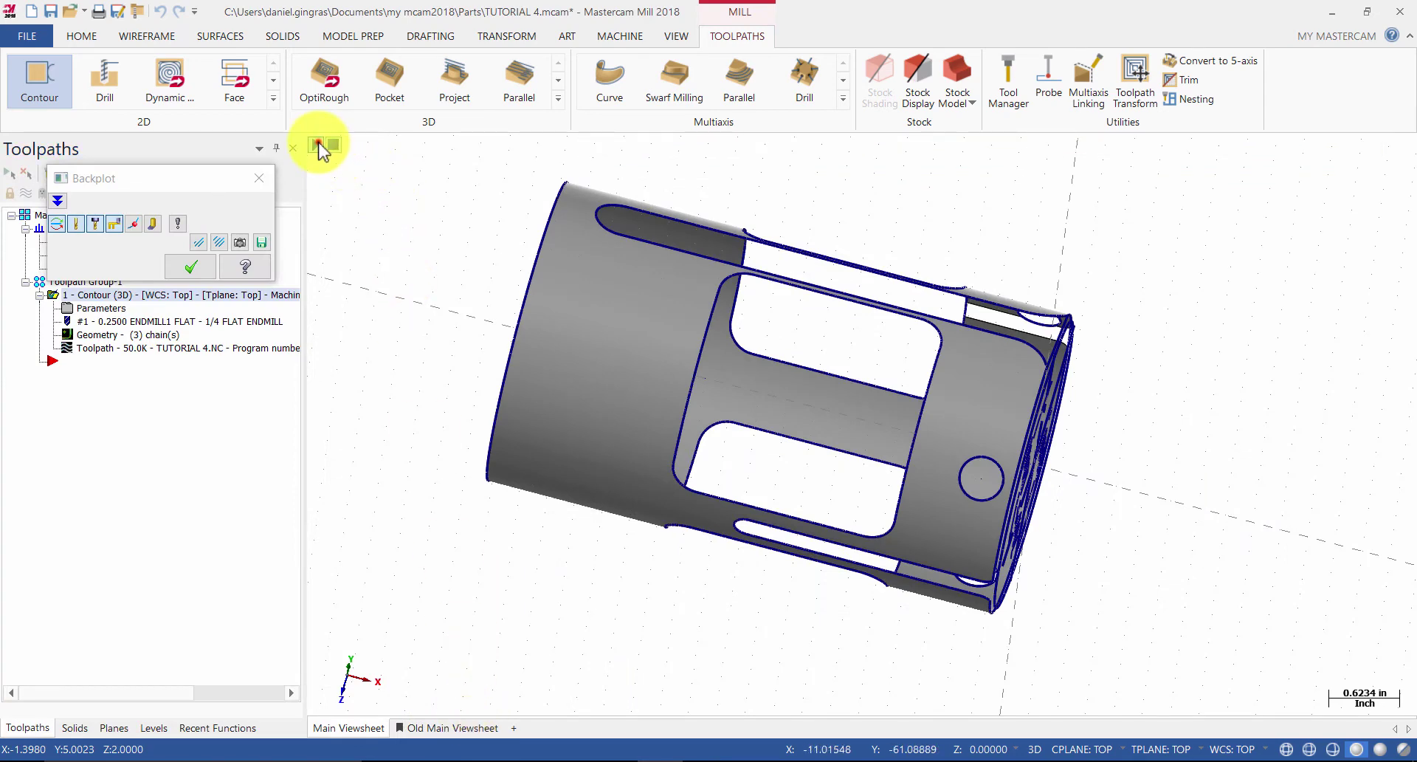
left_click(318, 144)
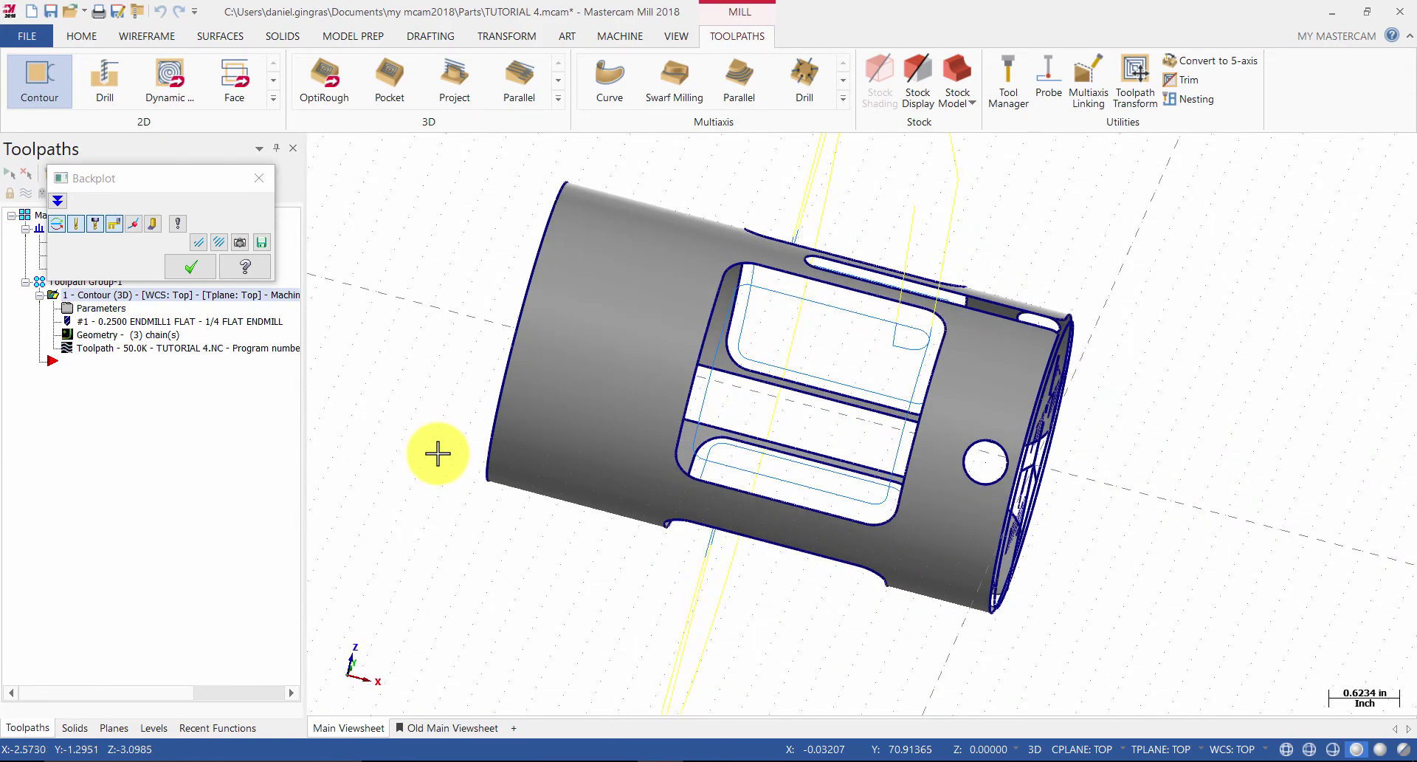
Step: Verify the Contour operation in Simulator from an isometric view and inspect the machined cutouts
left_click(191, 267)
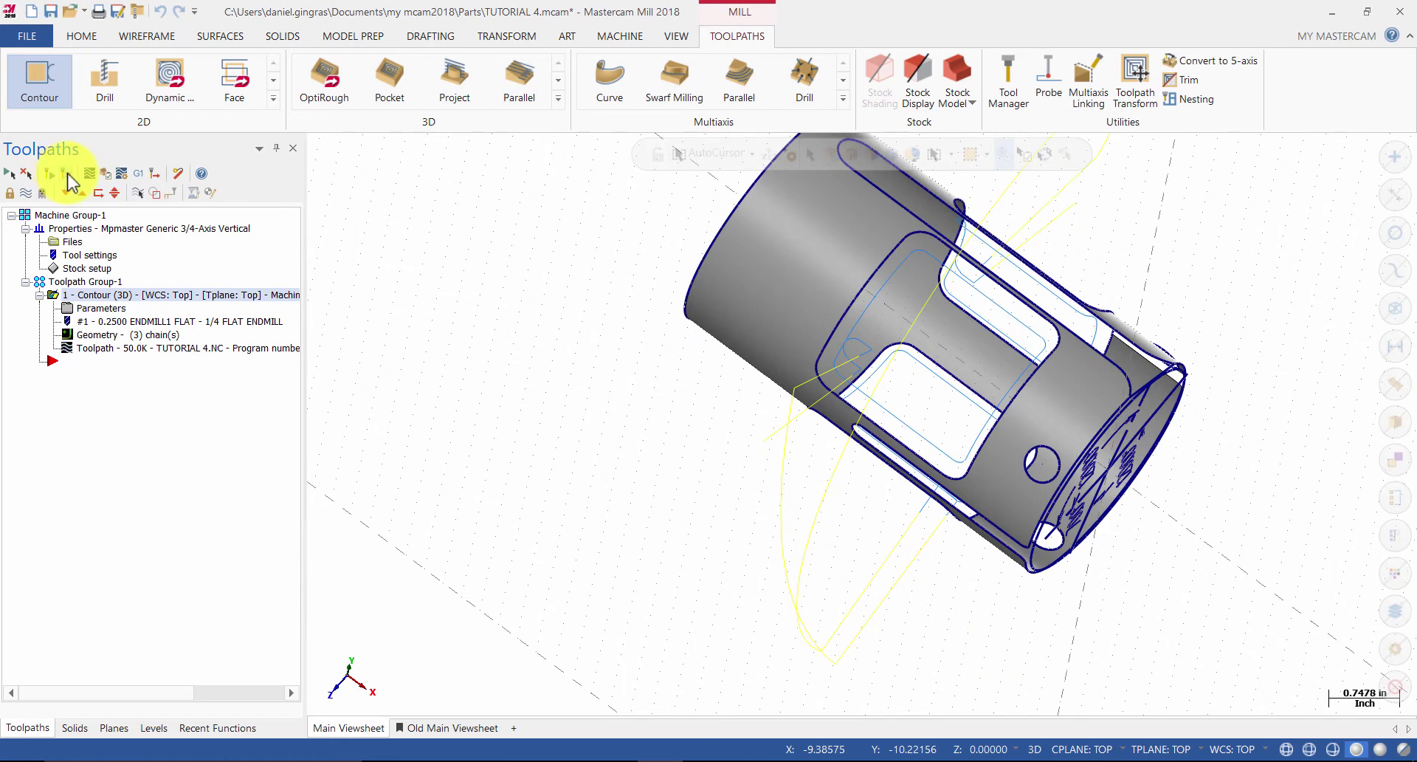
left_click(111, 174)
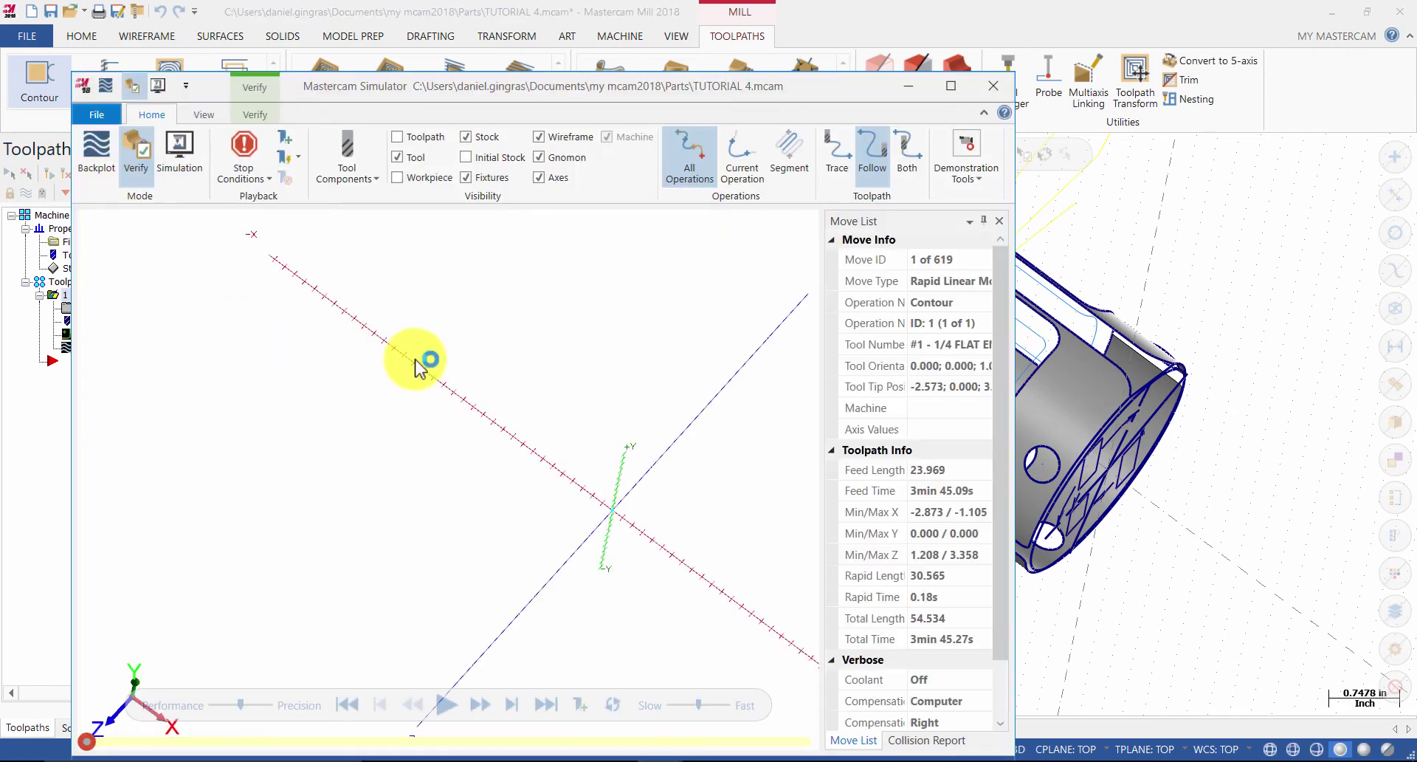
right_click(358, 439)
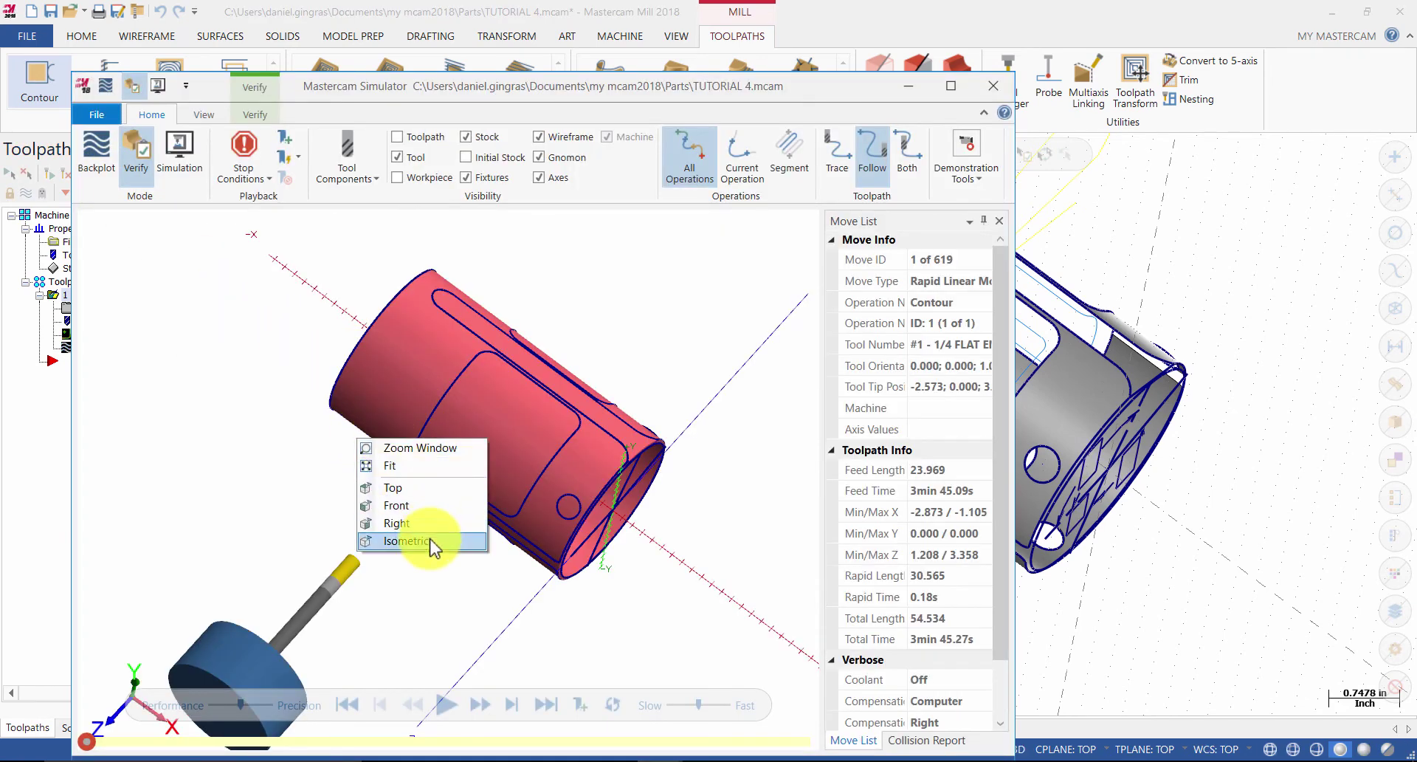
left_click(406, 541)
left_click(448, 705)
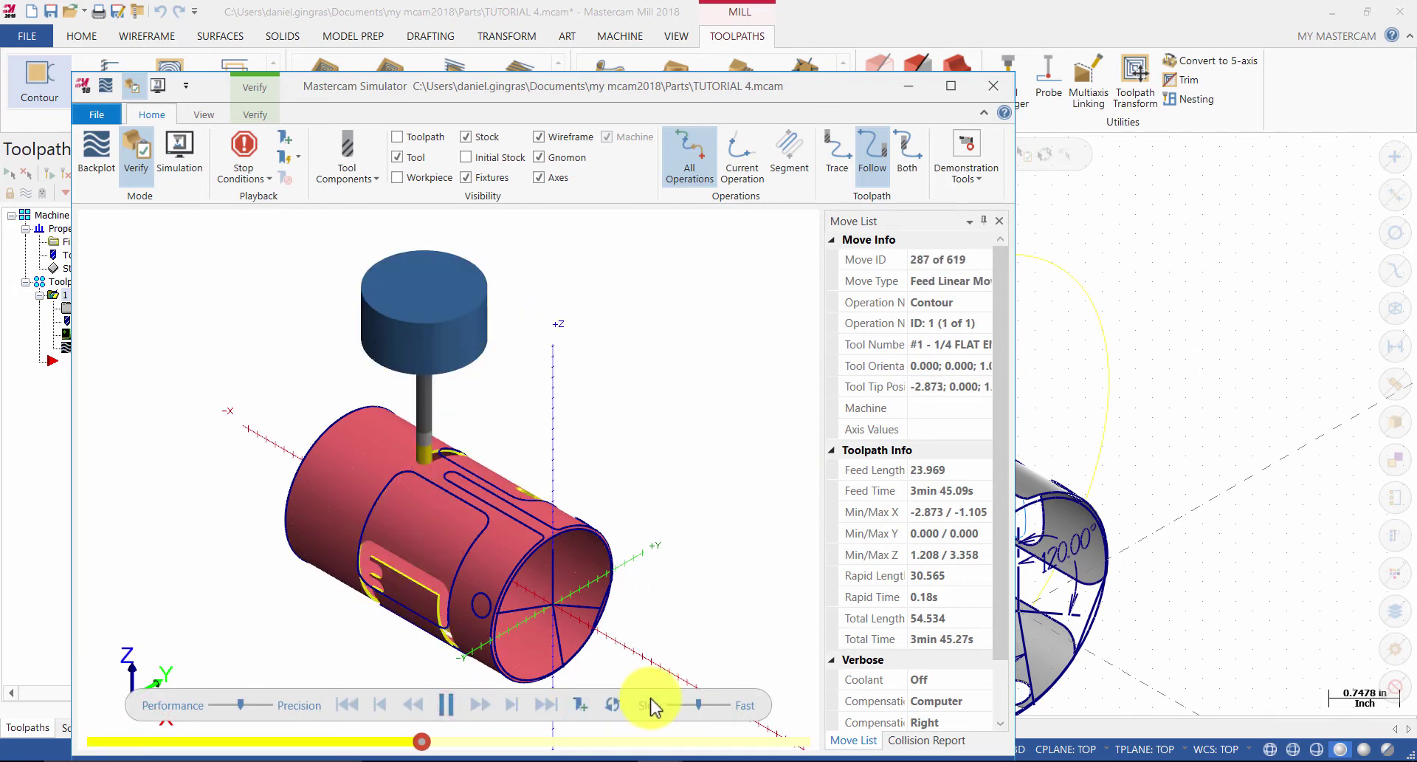
middle_click_drag(515, 490, 544, 574)
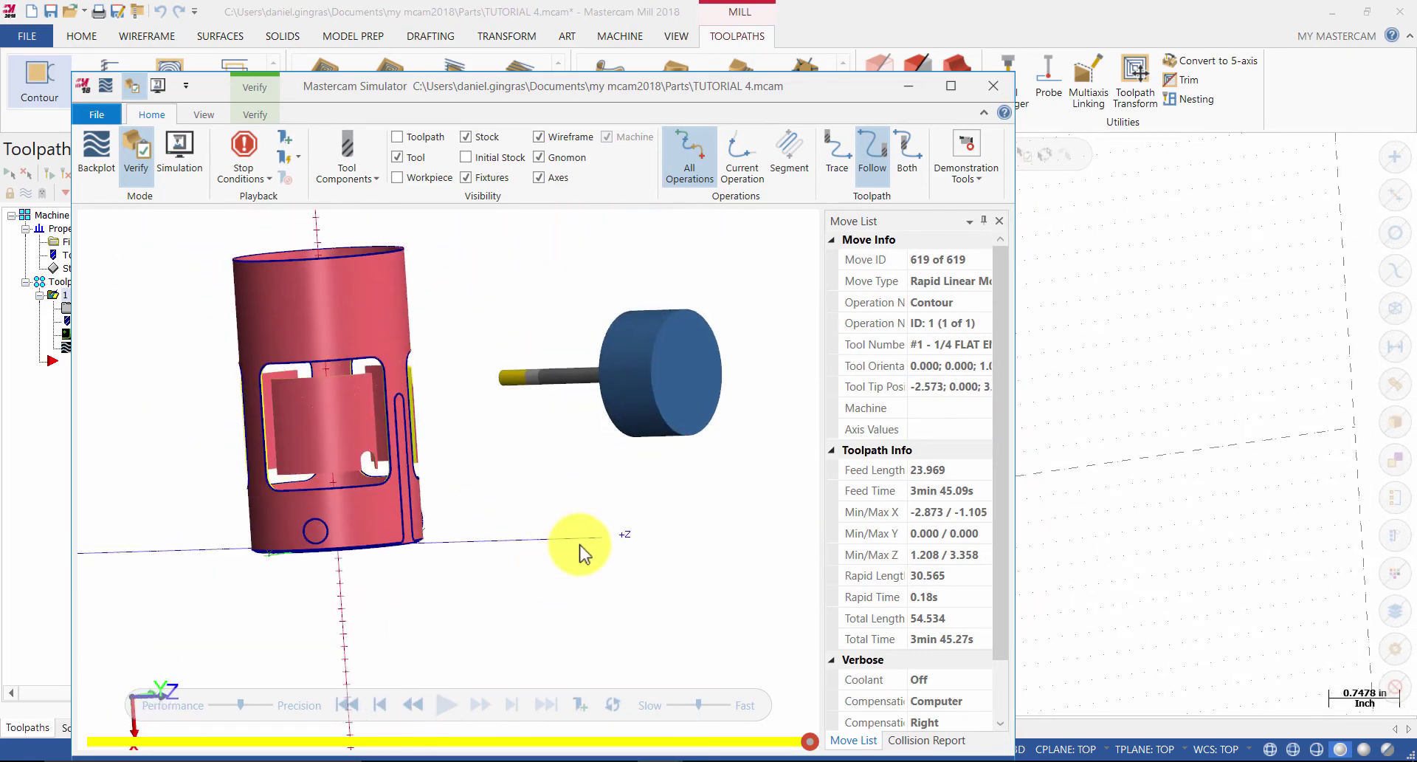
middle_click_drag(368, 467, 257, 461)
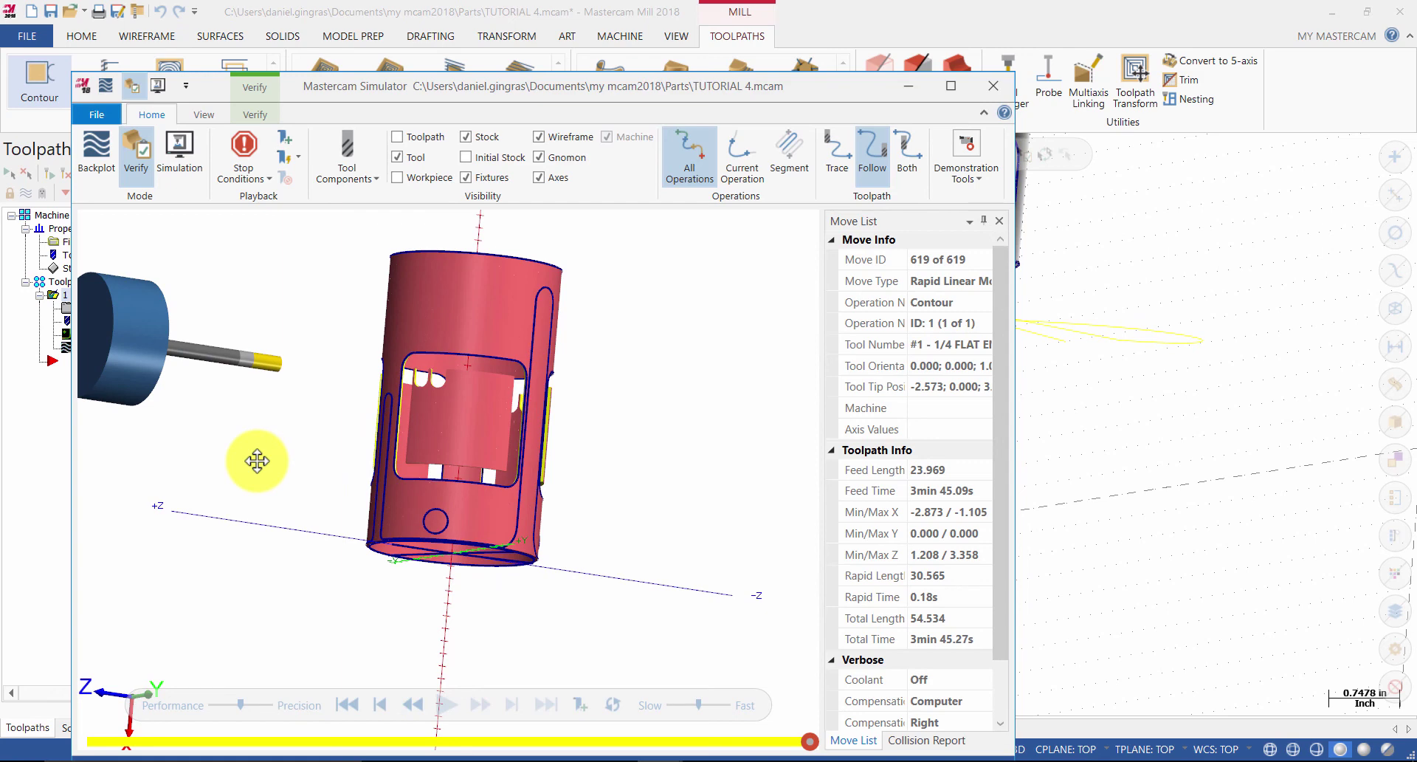
Step: Keep only the main body of the verified part, discarding loose chips
left_click(266, 118)
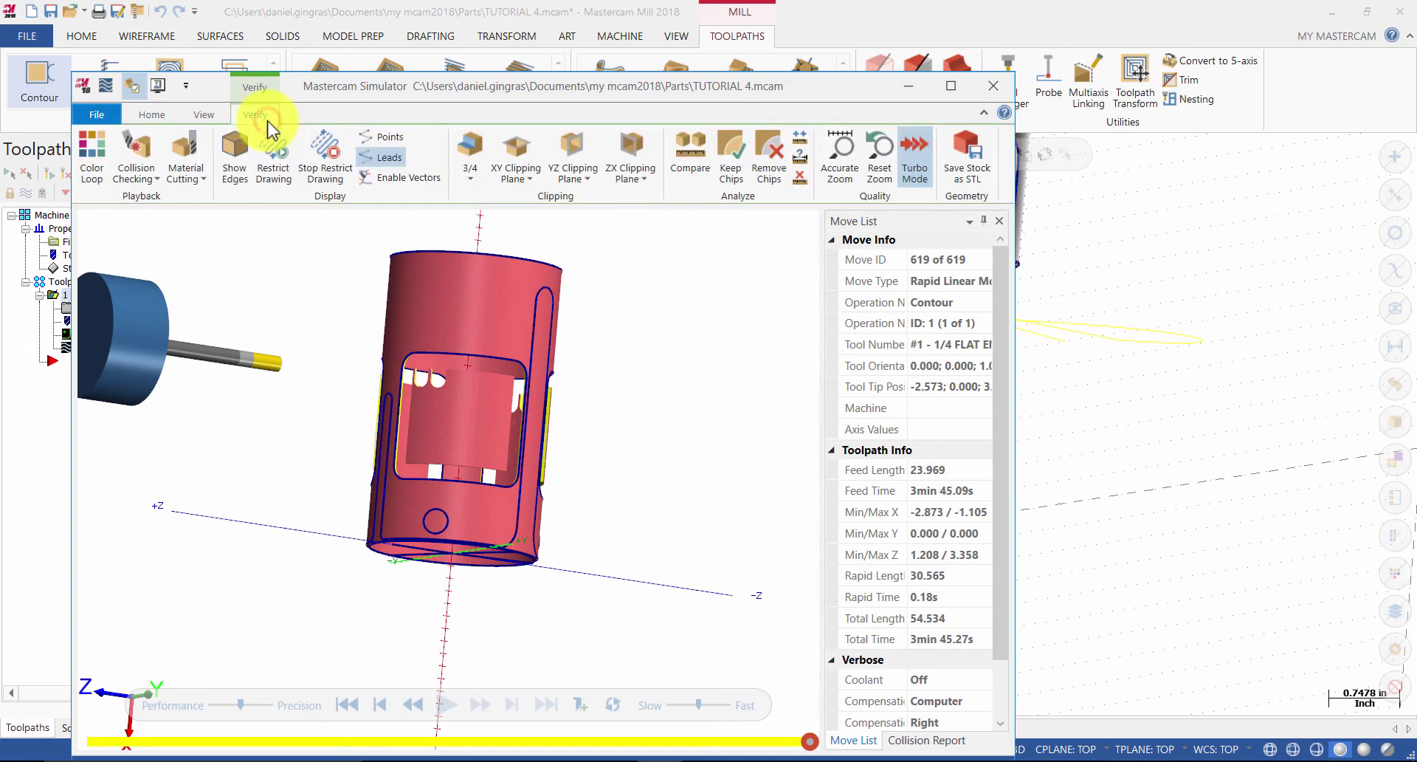
left_click(731, 156)
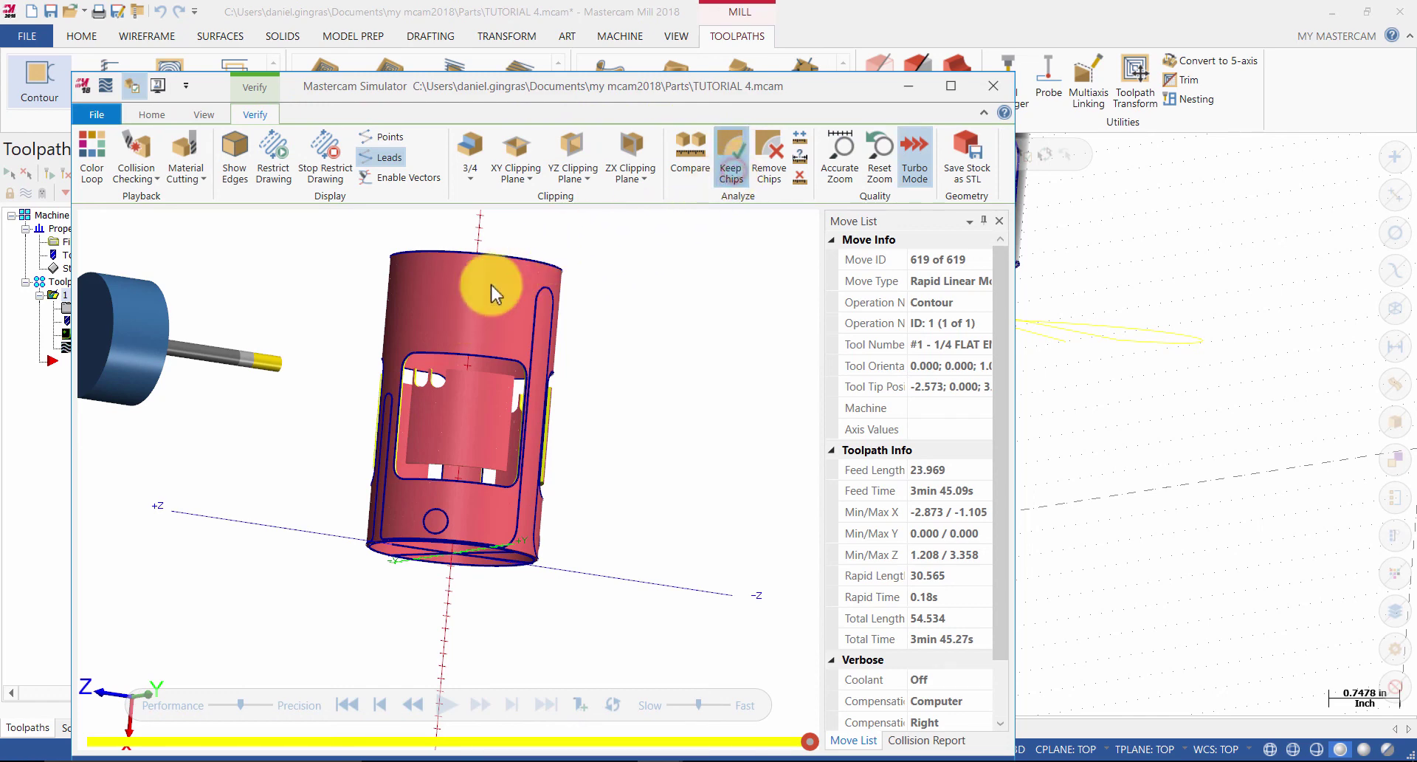
left_click(477, 298)
middle_click_drag(417, 357, 351, 481)
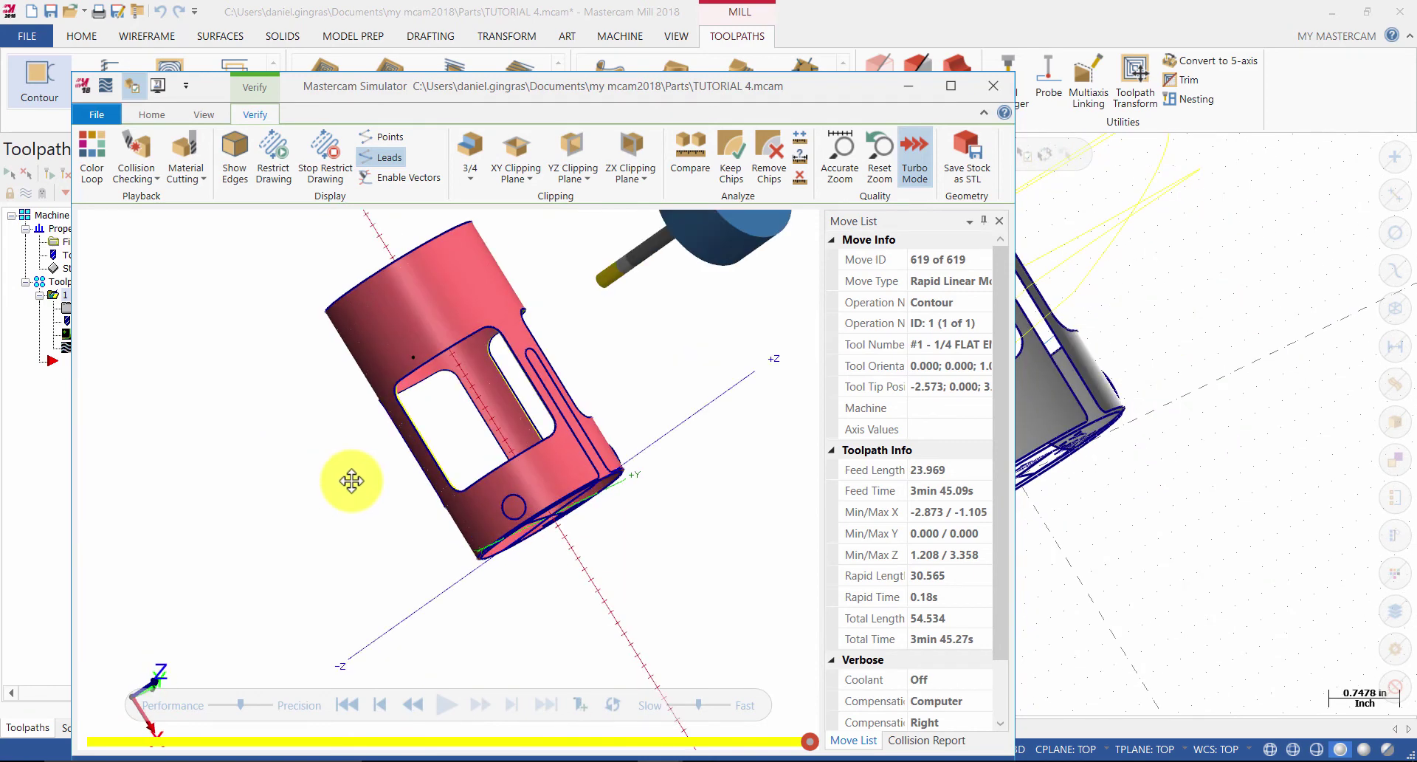
Step: Minimize the Simulator and set the Mastercam part view to Isometric
left_click(907, 87)
right_click(573, 471)
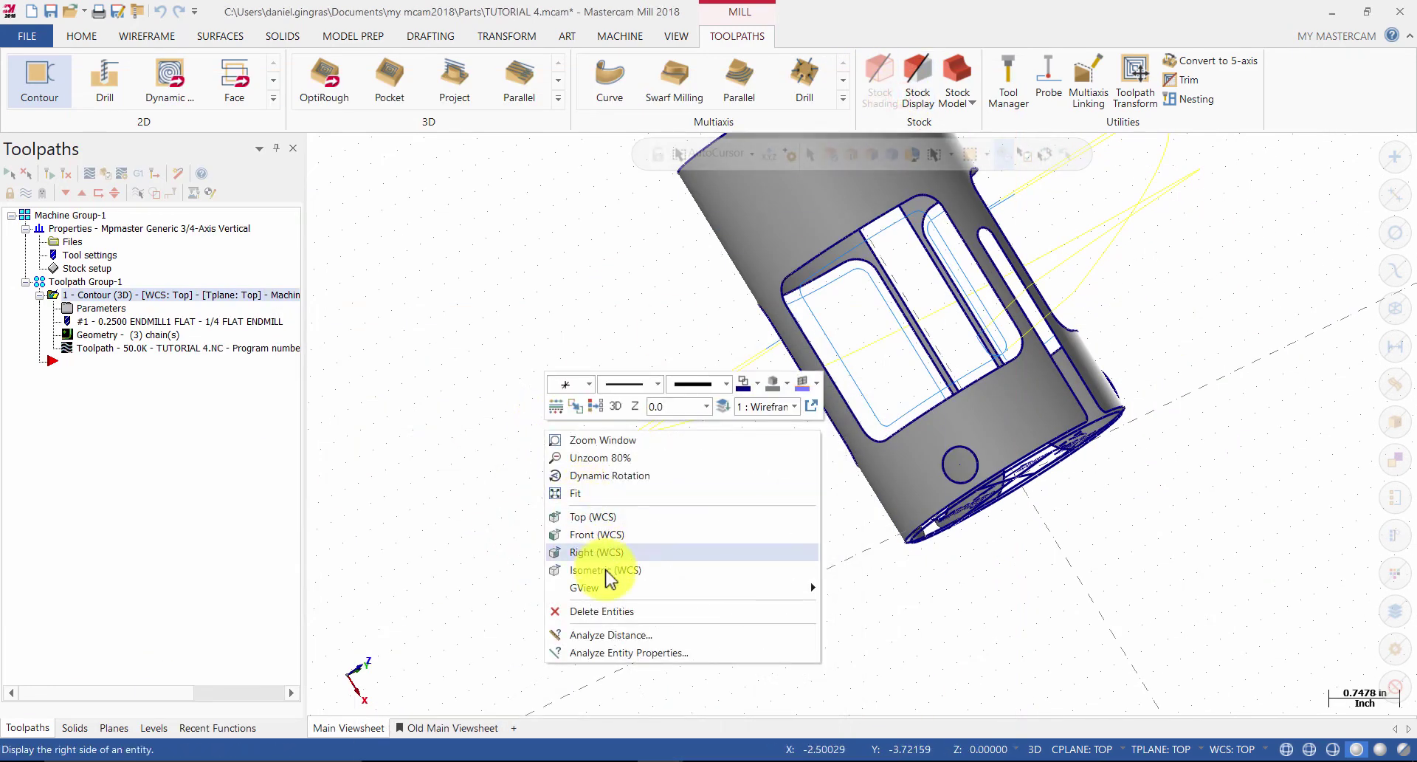
left_click(601, 568)
right_click(591, 561)
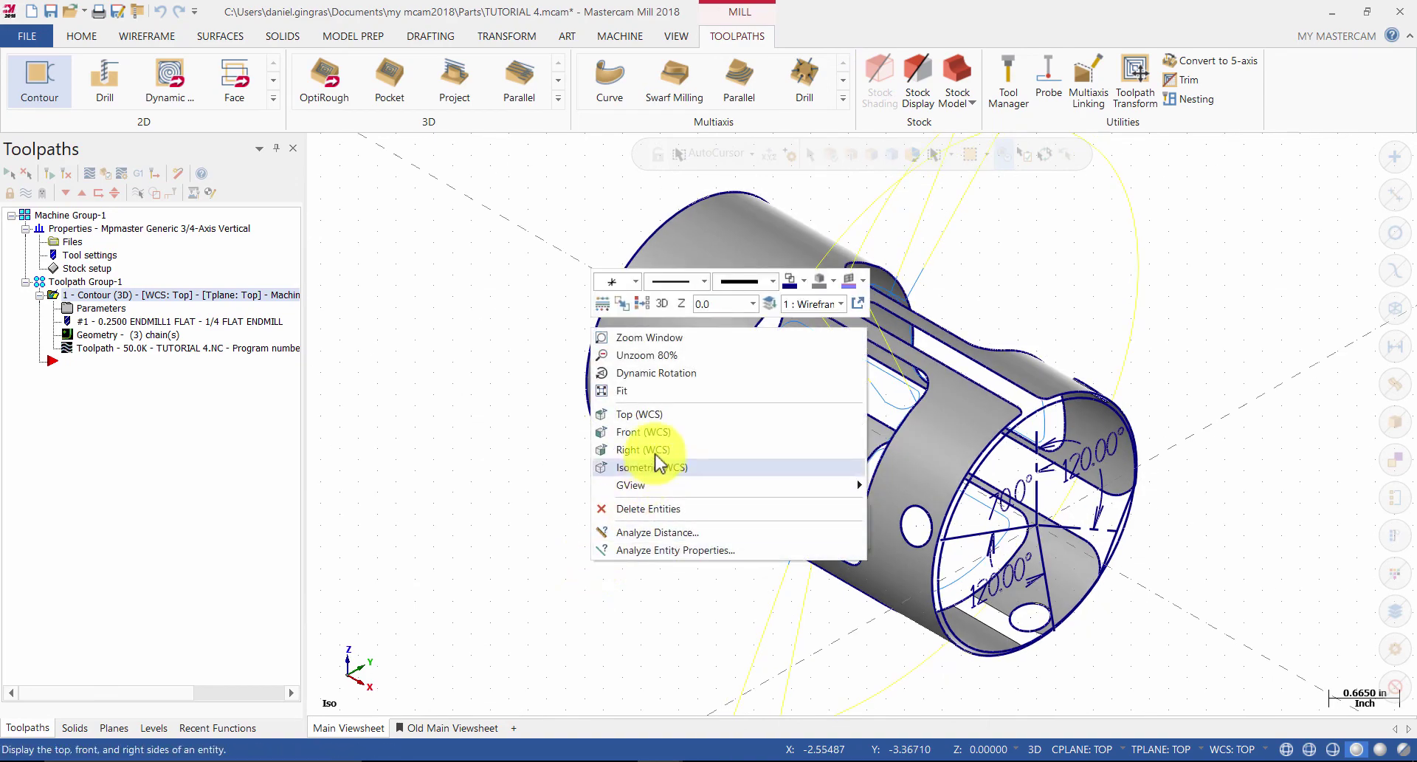